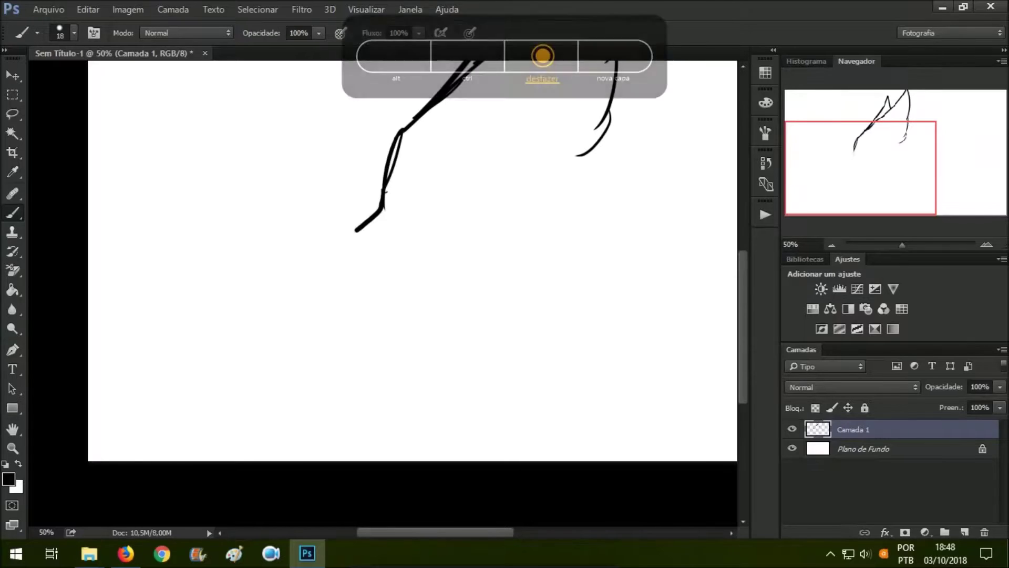
{"action": "key", "text": "ctrl+z"}
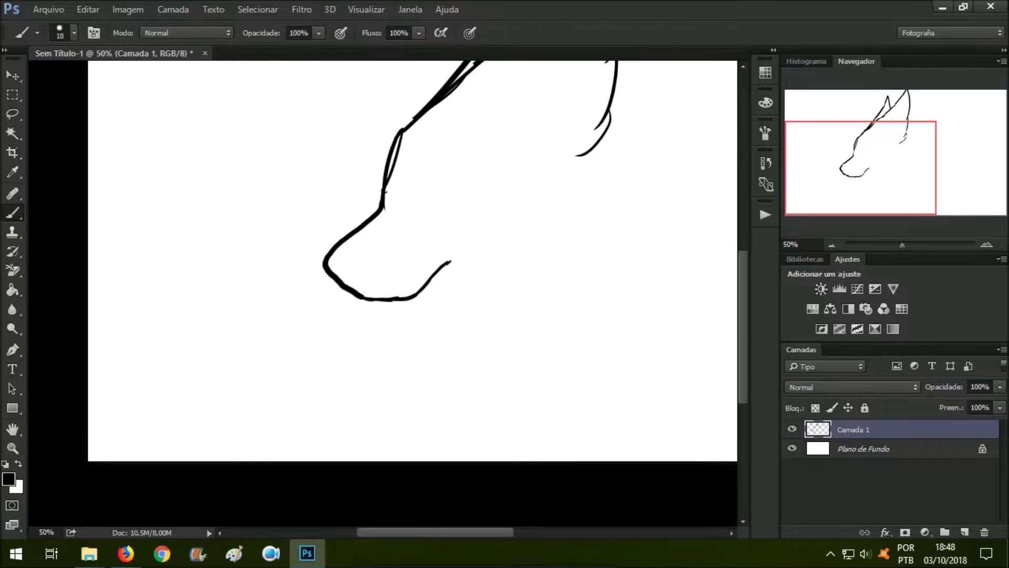
Redraw the jaw into zigzag neck fur, erase the loop under the jaw, and sketch the eye.
{"action": "left_click_drag", "start_coordinate": [470, 330], "coordinate": [556, 206]}
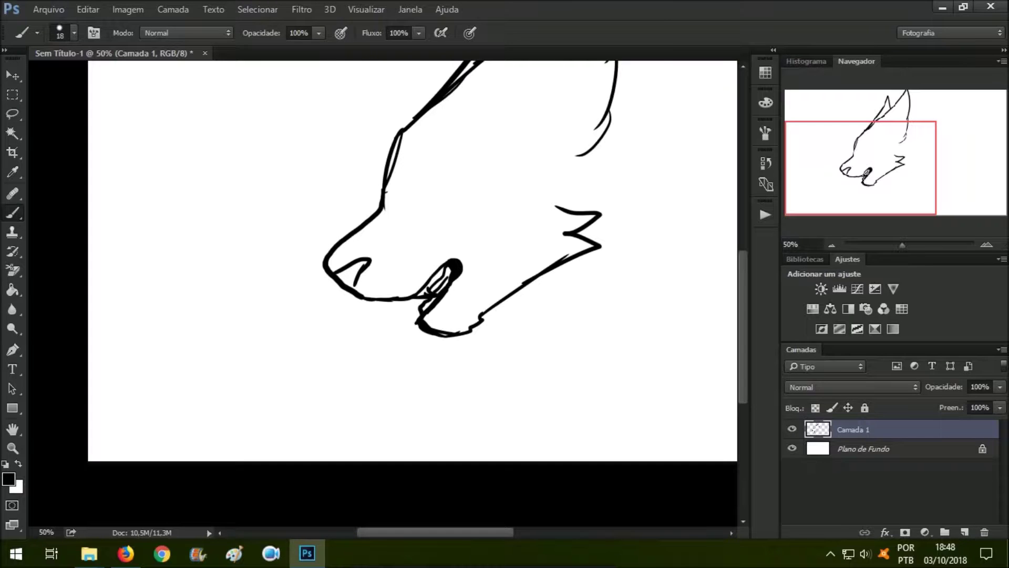
{"action": "left_click_drag", "start_coordinate": [420, 316], "coordinate": [470, 336]}
{"action": "key", "text": "e"}
{"action": "key", "text": "b"}
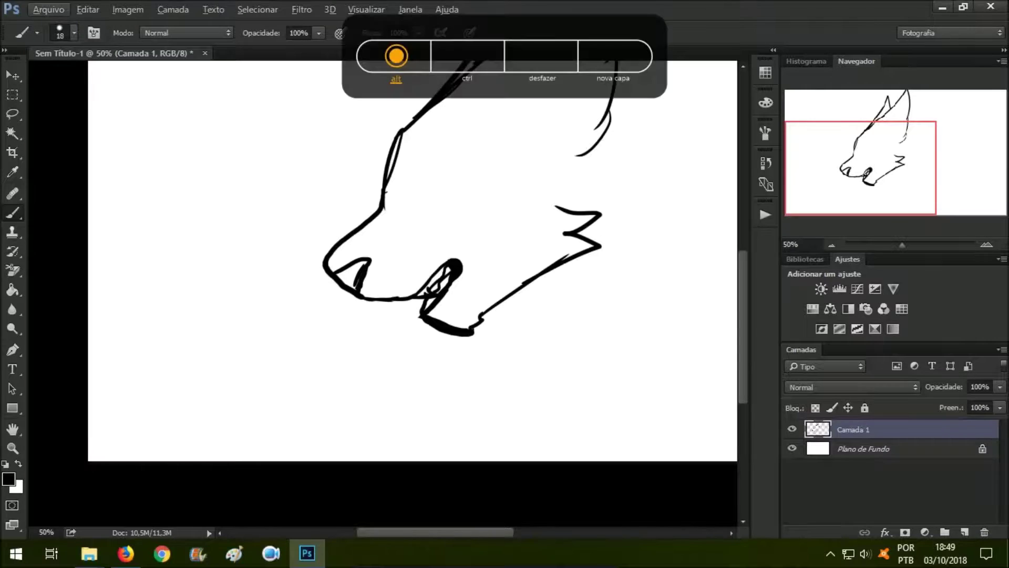
{"action": "left_click_drag", "start_coordinate": [392, 178], "coordinate": [407, 204]}
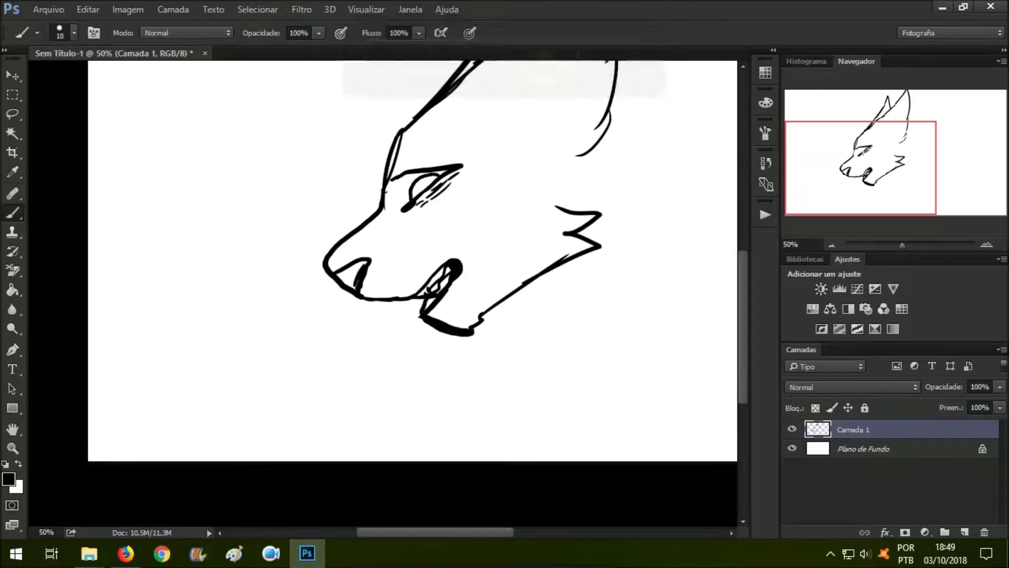
Shift the wolf head sketch to the left and add an empty layer above it.
{"action": "scroll", "coordinate": [412, 263], "scroll_direction": "up", "scroll_amount": 3}
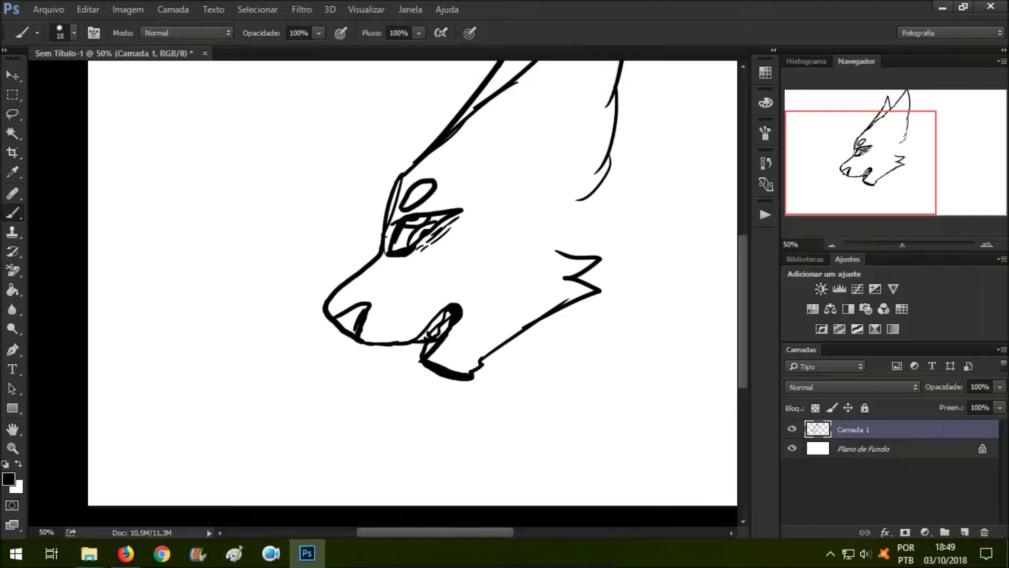
{"action": "scroll", "coordinate": [383, 284], "scroll_direction": "up", "scroll_amount": 4}
{"action": "scroll", "coordinate": [383, 284], "scroll_direction": "right", "scroll_amount": 5}
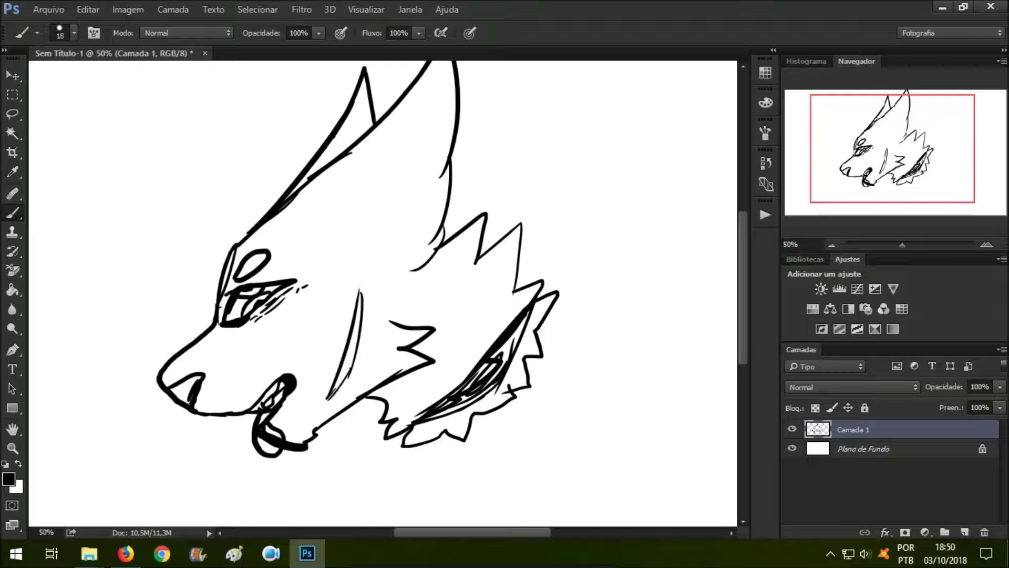
{"action": "scroll", "coordinate": [383, 293], "scroll_direction": "down", "scroll_amount": 3}
{"action": "scroll", "coordinate": [382, 294], "scroll_direction": "right", "scroll_amount": 4}
{"action": "scroll", "coordinate": [383, 293], "scroll_direction": "up", "scroll_amount": 5}
{"action": "scroll", "coordinate": [383, 293], "scroll_direction": "left", "scroll_amount": 4}
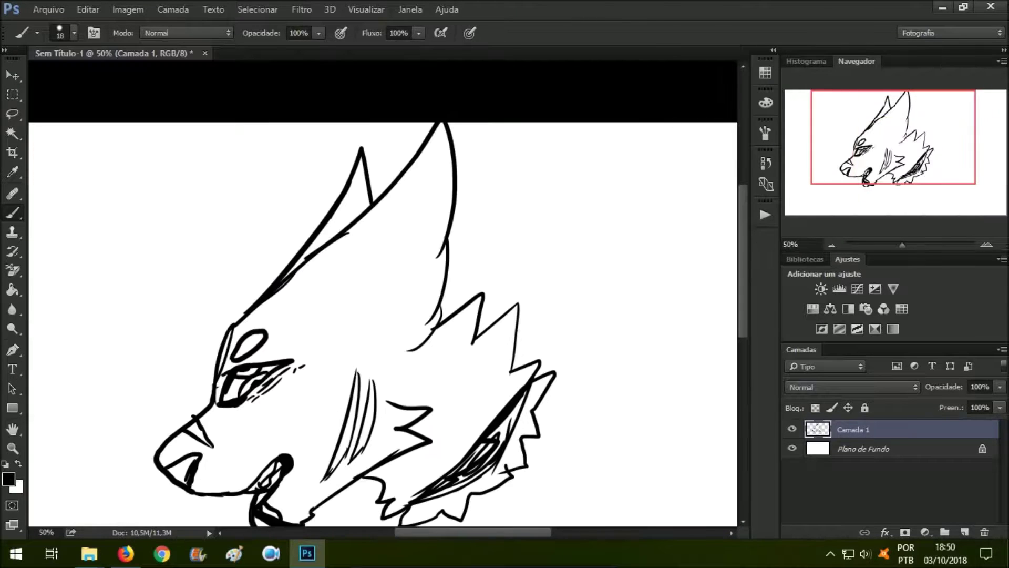
{"action": "key", "text": "v"}
{"action": "left_click_drag", "start_coordinate": [237, 302], "coordinate": [47, 276]}
{"action": "scroll", "coordinate": [383, 293], "scroll_direction": "down", "scroll_amount": 2}
{"action": "key", "text": "ctrl+shift+alt+n"}
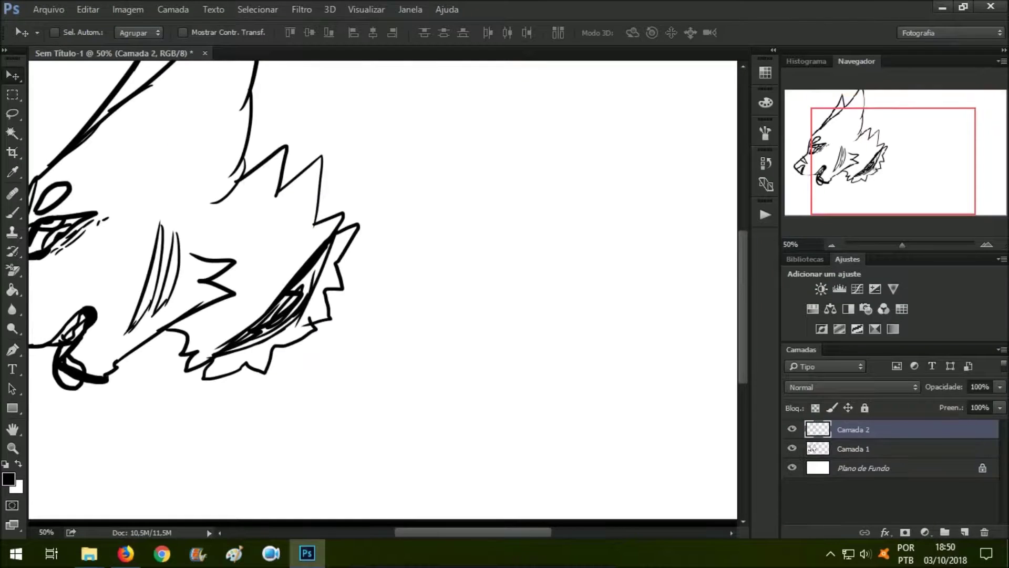
Sketch a first jagged feather curving off the neck fur.
{"action": "scroll", "coordinate": [382, 293], "scroll_direction": "down", "scroll_amount": 3}
{"action": "scroll", "coordinate": [383, 293], "scroll_direction": "right", "scroll_amount": 3}
{"action": "key", "text": "b"}
{"action": "mouse_move", "coordinate": [192, 390]}
{"action": "left_mouse_down"}
{"action": "mouse_move", "coordinate": [292, 300]}
{"action": "mouse_move", "coordinate": [227, 409]}
{"action": "left_mouse_up"}
{"action": "left_click_drag", "start_coordinate": [266, 326], "coordinate": [292, 316]}
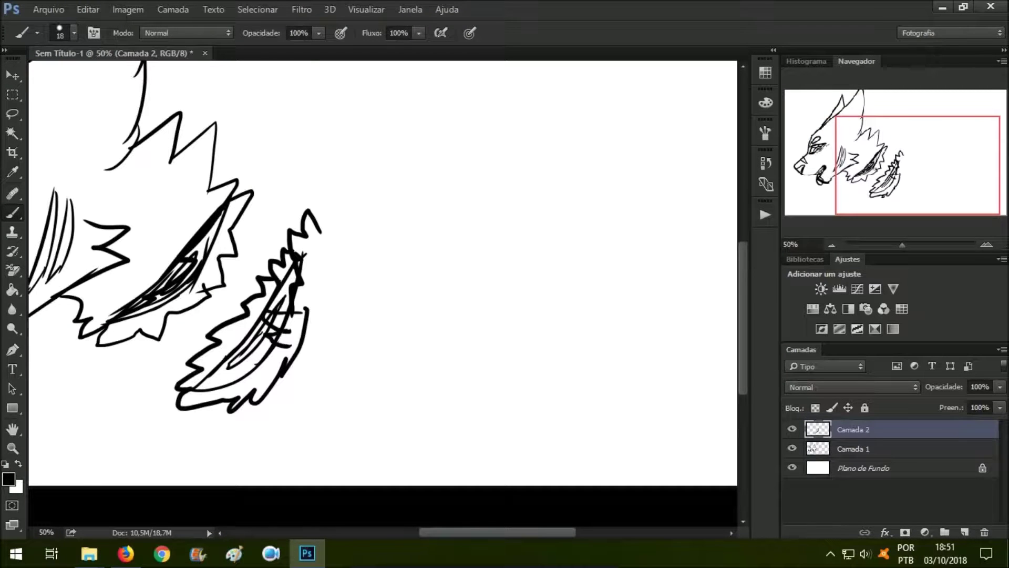
Sketch a second and third elongated jagged feather further to the right.
{"action": "mouse_move", "coordinate": [274, 430]}
{"action": "left_mouse_down"}
{"action": "mouse_move", "coordinate": [367, 307]}
{"action": "mouse_move", "coordinate": [405, 211]}
{"action": "mouse_move", "coordinate": [389, 308]}
{"action": "left_mouse_up"}
{"action": "left_click_drag", "start_coordinate": [407, 212], "coordinate": [336, 416]}
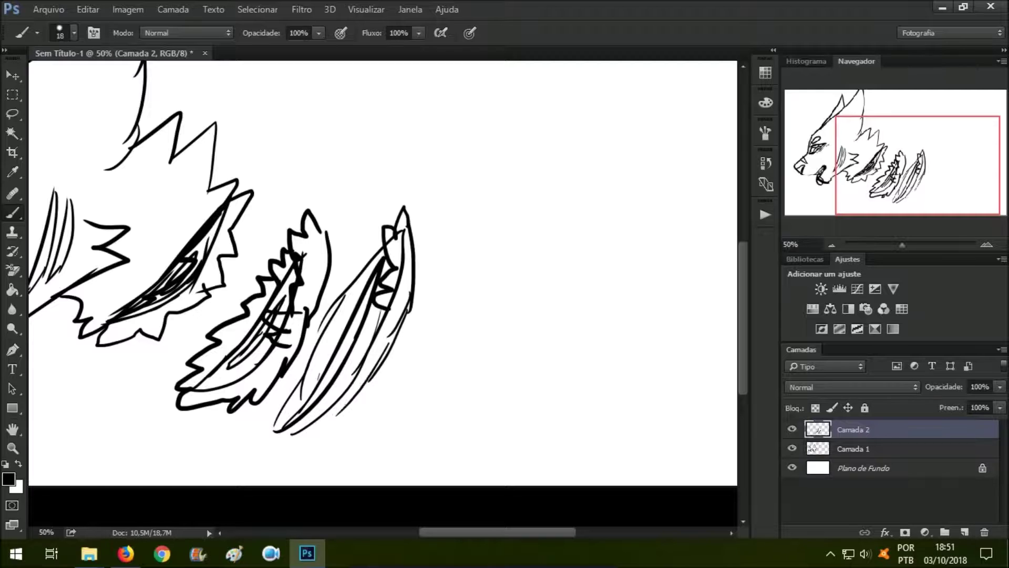
{"action": "scroll", "coordinate": [368, 263], "scroll_direction": "right", "scroll_amount": 3}
{"action": "mouse_move", "coordinate": [371, 256]}
{"action": "left_mouse_down"}
{"action": "mouse_move", "coordinate": [253, 455]}
{"action": "mouse_move", "coordinate": [273, 442]}
{"action": "left_mouse_up"}
{"action": "left_click_drag", "start_coordinate": [387, 237], "coordinate": [331, 449]}
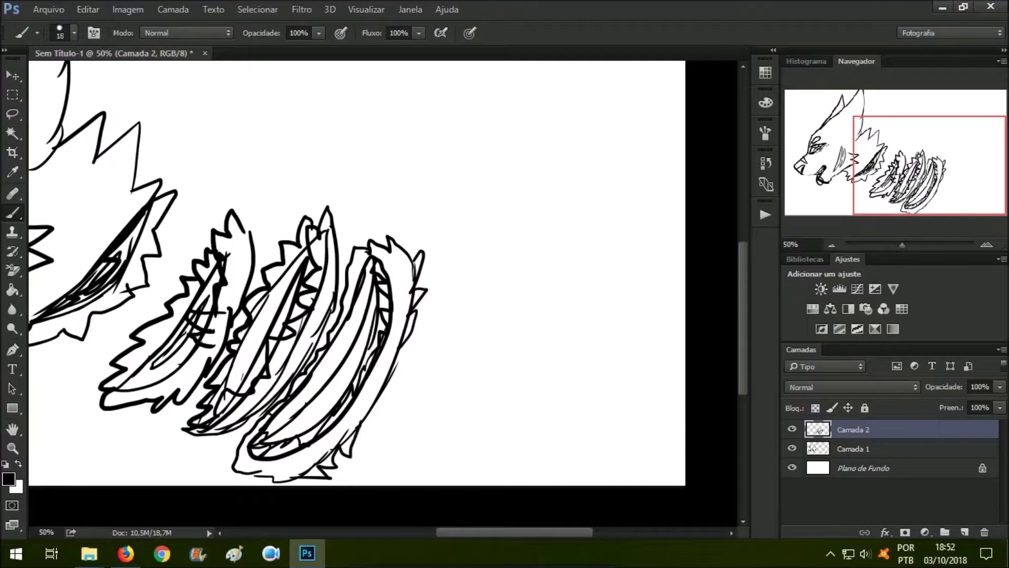
{"action": "key", "text": "z"}
{"action": "key", "text": "ctrl+minus"}
Fade the feather sketch layer's opacity and add a new layer for clean line art.
{"action": "left_click", "coordinate": [853, 448]}
{"action": "left_click_drag", "start_coordinate": [1000, 387], "coordinate": [956, 403]}
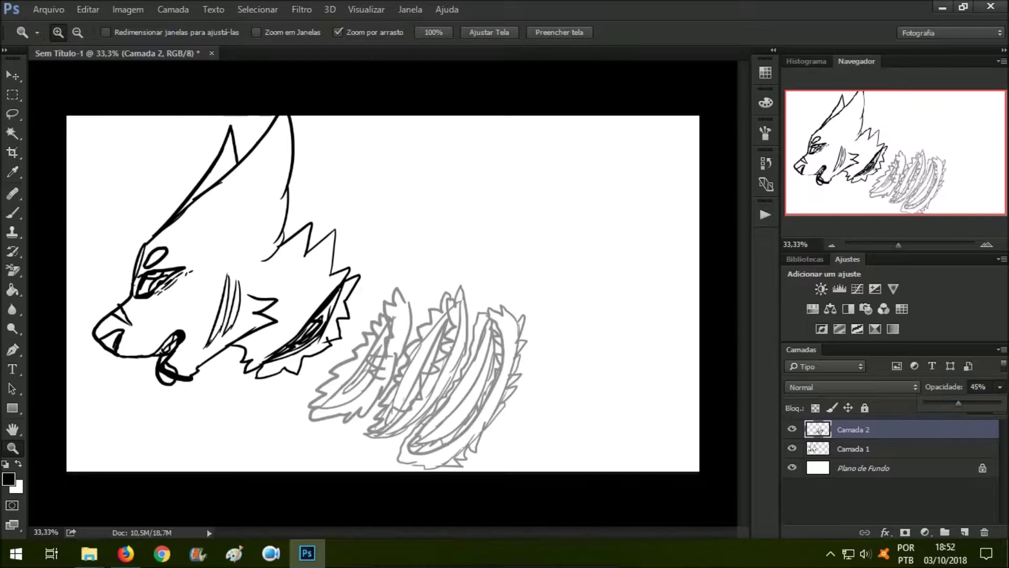
{"action": "key", "text": "ctrl+shift+alt+n"}
{"action": "left_click_drag", "start_coordinate": [344, 388], "coordinate": [379, 387]}
{"action": "key", "text": "b"}
{"action": "right_click", "coordinate": [284, 136]}
{"action": "key", "text": "Escape"}
Switch to the hard-edged Pencil with a size of 5.
{"action": "left_click_drag", "start_coordinate": [541, 230], "coordinate": [476, 252]}
{"action": "key", "text": "ctrl+z"}
{"action": "key", "text": "shift+b"}
{"action": "right_click", "coordinate": [549, 174]}
{"action": "type", "text": "5"}
{"action": "key", "text": "Return"}
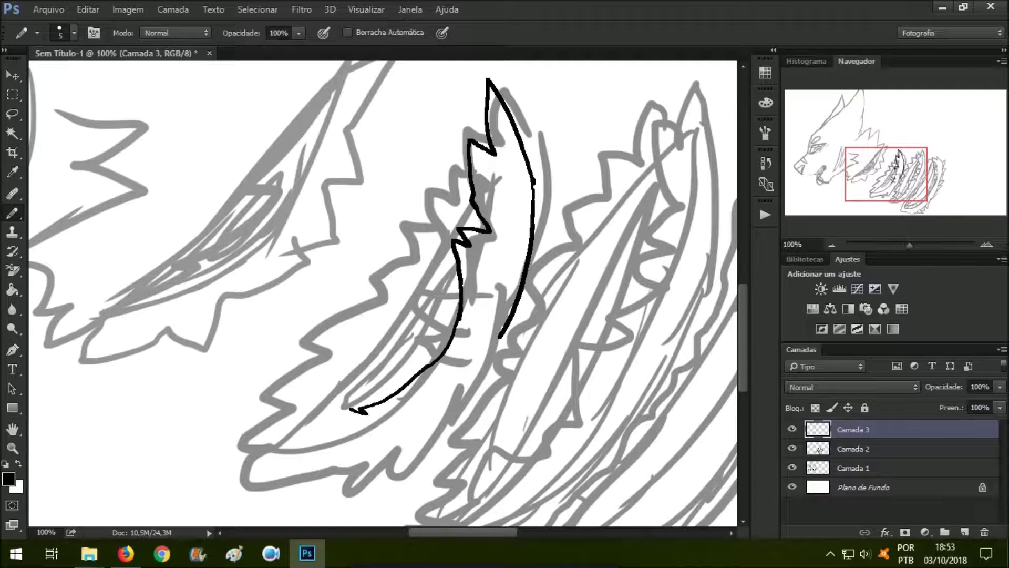
Ink the zigzag edges and long curves of the first feathers.
{"action": "left_click_drag", "start_coordinate": [245, 491], "coordinate": [443, 403]}
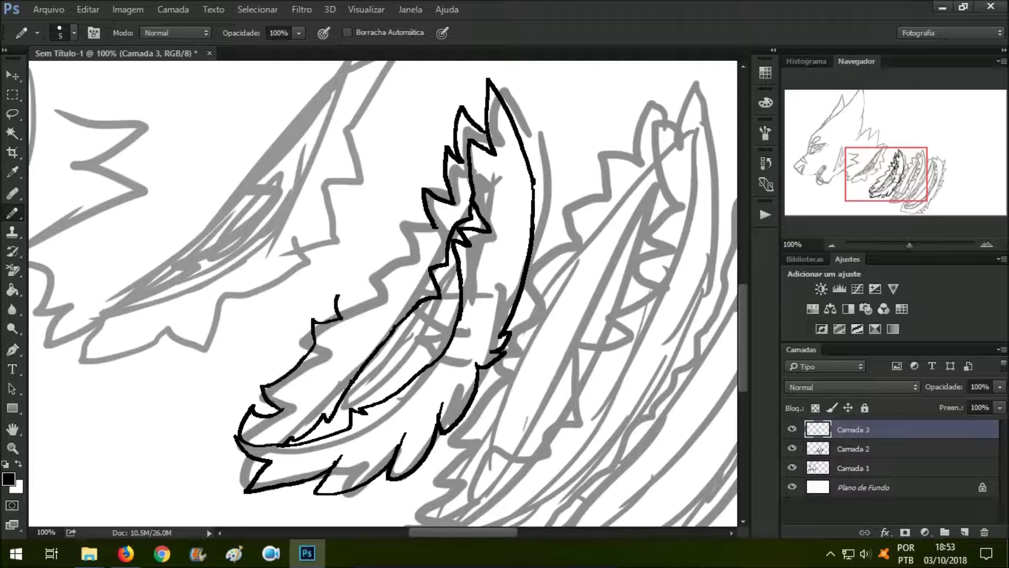
{"action": "left_click_drag", "start_coordinate": [526, 315], "coordinate": [381, 263]}
{"action": "left_click_drag", "start_coordinate": [475, 398], "coordinate": [344, 486]}
{"action": "left_click_drag", "start_coordinate": [565, 89], "coordinate": [452, 402]}
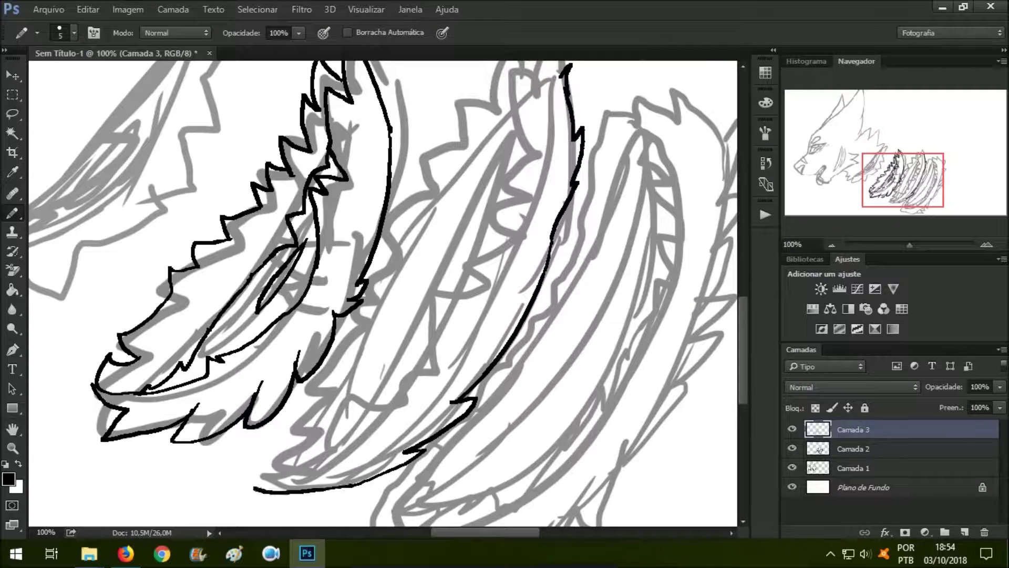
{"action": "left_click_drag", "start_coordinate": [518, 230], "coordinate": [539, 151]}
{"action": "scroll", "coordinate": [383, 293], "scroll_direction": "up", "scroll_amount": 3}
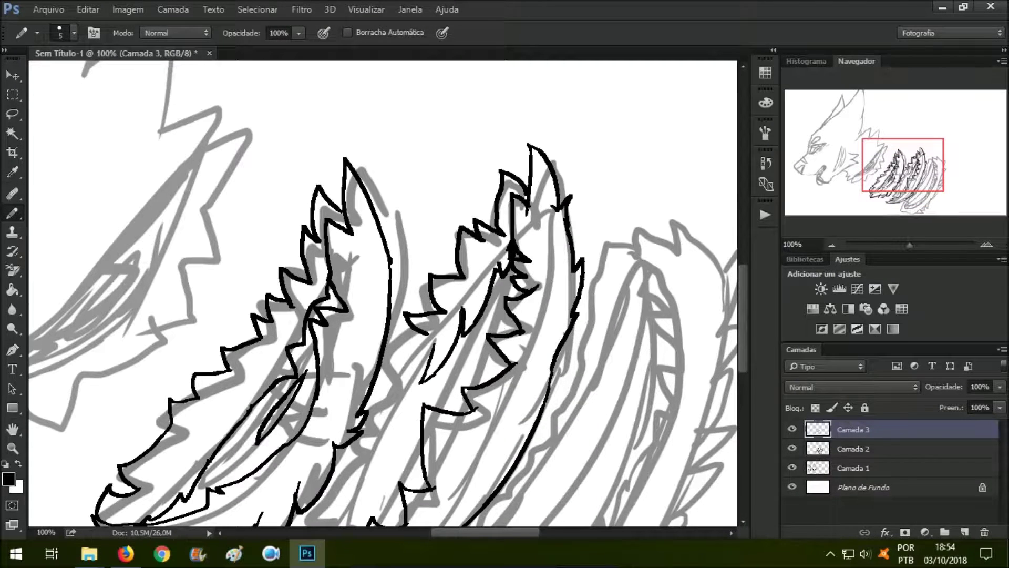
{"action": "left_click_drag", "start_coordinate": [367, 295], "coordinate": [462, 195]}
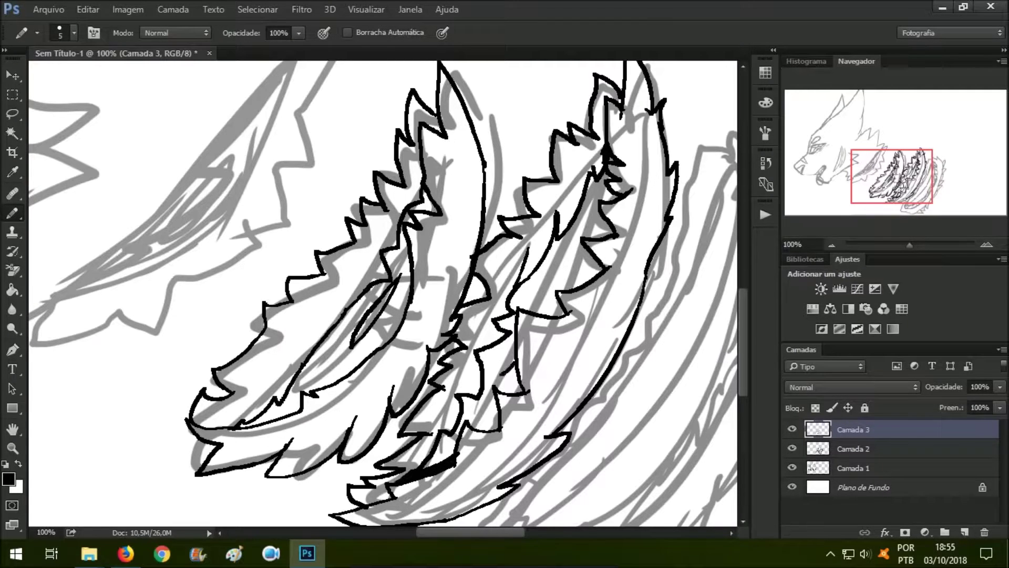
Ink the zigzag top edge and outline of the next feather.
{"action": "scroll", "coordinate": [382, 293], "scroll_direction": "right", "scroll_amount": 10}
{"action": "left_click_drag", "start_coordinate": [493, 84], "coordinate": [527, 188]}
{"action": "left_click_drag", "start_coordinate": [494, 111], "coordinate": [401, 130]}
{"action": "left_click_drag", "start_coordinate": [526, 189], "coordinate": [507, 399]}
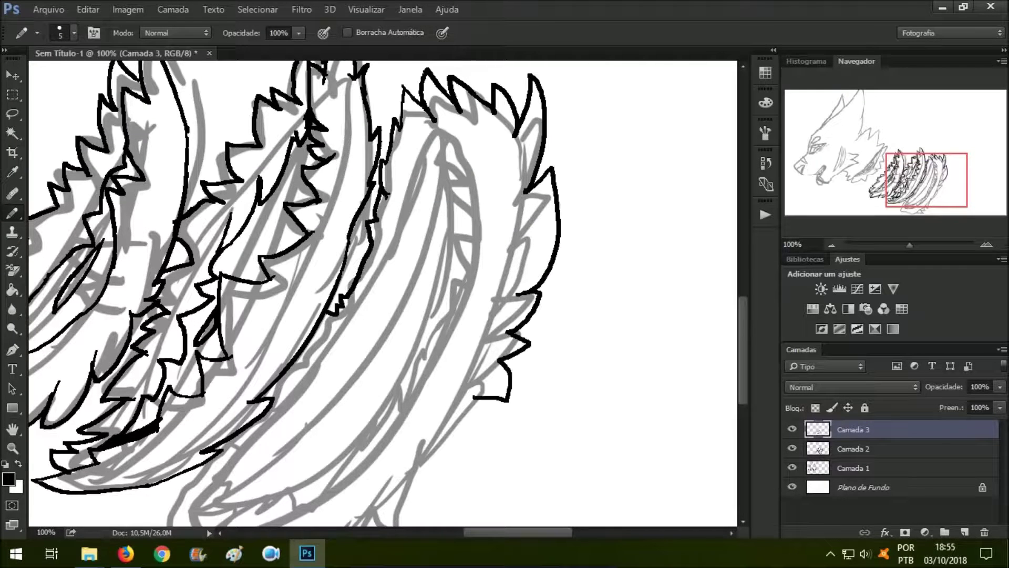
{"action": "scroll", "coordinate": [473, 316], "scroll_direction": "down", "scroll_amount": 2}
{"action": "mouse_move", "coordinate": [494, 294]}
{"action": "left_mouse_down"}
{"action": "mouse_move", "coordinate": [421, 394]}
{"action": "mouse_move", "coordinate": [302, 475]}
{"action": "mouse_move", "coordinate": [197, 457]}
{"action": "left_mouse_up"}
{"action": "key", "text": "ctrl+z"}
{"action": "left_click_drag", "start_coordinate": [260, 413], "coordinate": [145, 452]}
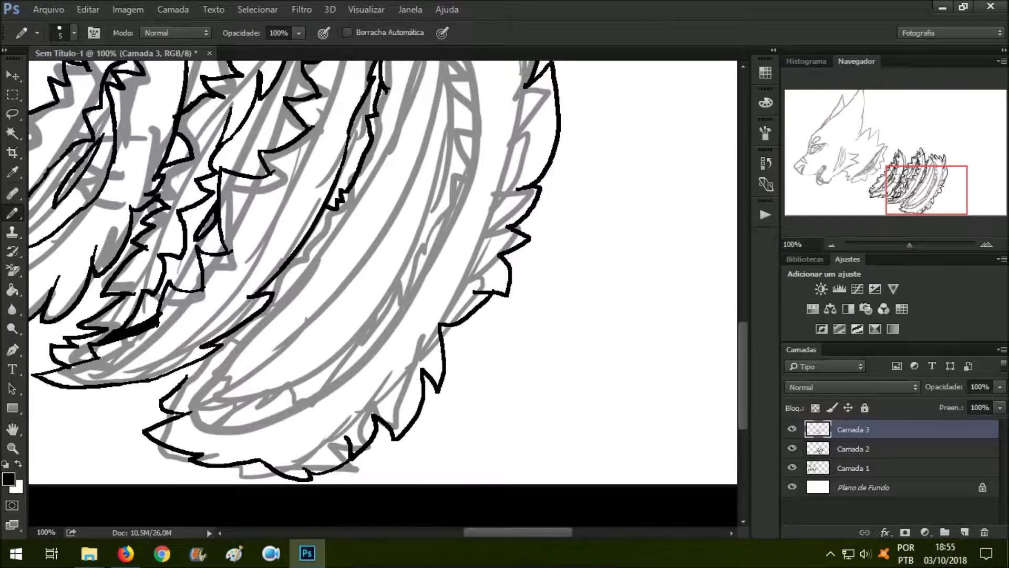
{"action": "left_click_drag", "start_coordinate": [189, 376], "coordinate": [181, 413]}
Ink the middle feather's jagged outline, redrawing misplaced strokes.
{"action": "scroll", "coordinate": [384, 294], "scroll_direction": "up", "scroll_amount": 1}
{"action": "mouse_move", "coordinate": [413, 152]}
{"action": "left_mouse_down"}
{"action": "mouse_move", "coordinate": [451, 193]}
{"action": "mouse_move", "coordinate": [252, 447]}
{"action": "left_mouse_up"}
{"action": "key", "text": "ctrl+z"}
{"action": "mouse_move", "coordinate": [391, 211]}
{"action": "left_mouse_down"}
{"action": "mouse_move", "coordinate": [409, 258]}
{"action": "mouse_move", "coordinate": [402, 290]}
{"action": "mouse_move", "coordinate": [300, 394]}
{"action": "left_mouse_up"}
{"action": "left_click_drag", "start_coordinate": [314, 392], "coordinate": [210, 473]}
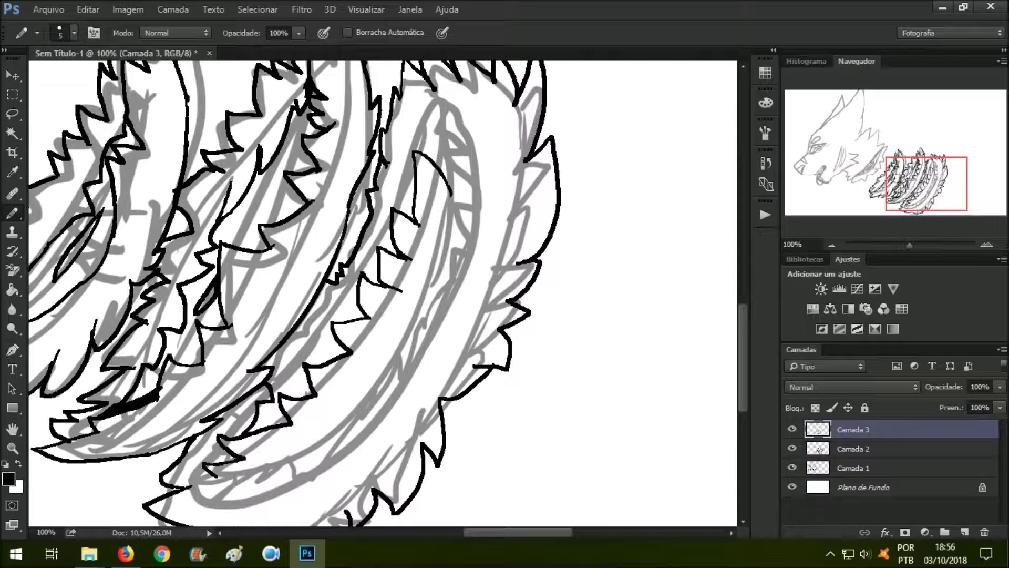
{"action": "key", "text": "ctrl+z"}
{"action": "left_click_drag", "start_coordinate": [271, 384], "coordinate": [333, 302]}
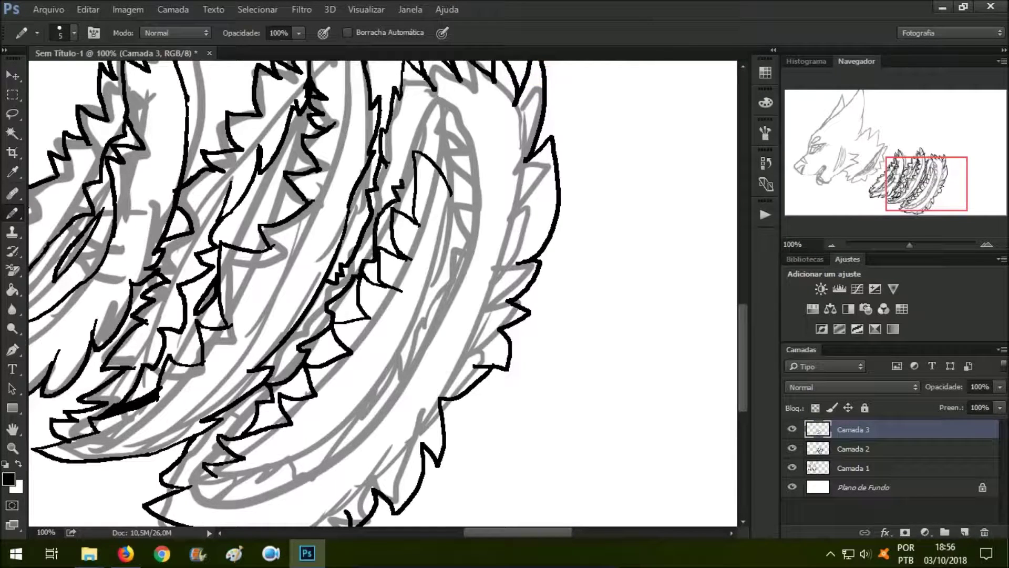
Delete the rough feather sketch layer and fade the head sketch layer to 42% opacity.
{"action": "key", "text": "z"}
{"action": "key", "text": "ctrl+minus"}
{"action": "key", "text": "ctrl+minus"}
{"action": "key", "text": "ctrl+minus"}
{"action": "key", "text": "alt+bracketleft"}
{"action": "key", "text": "Delete"}
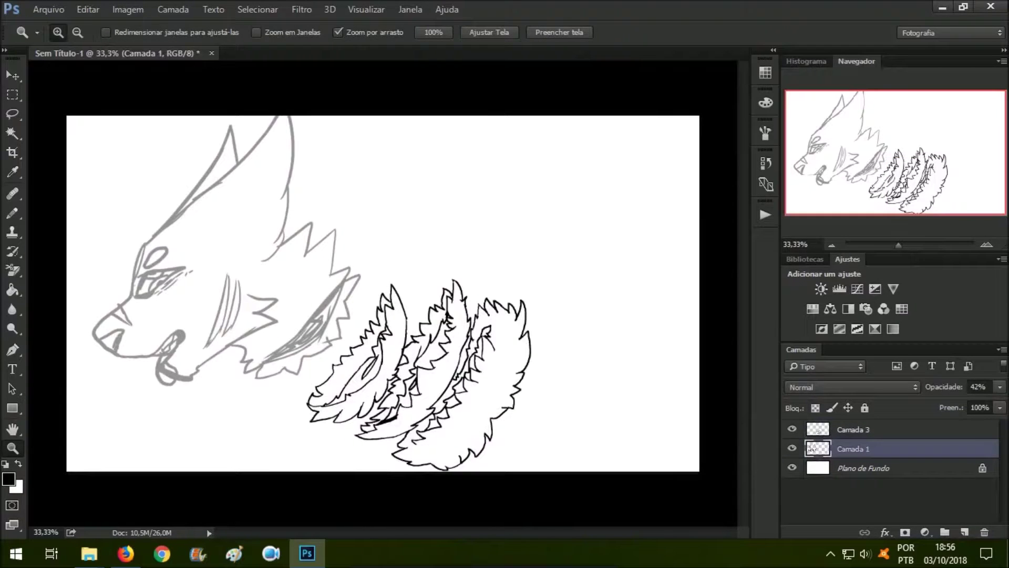
On a new layer, ink the top of the head and the eye outlines.
{"action": "key", "text": "ctrl+shift+alt+n"}
{"action": "left_click_drag", "start_coordinate": [119, 250], "coordinate": [137, 250]}
{"action": "key", "text": "b"}
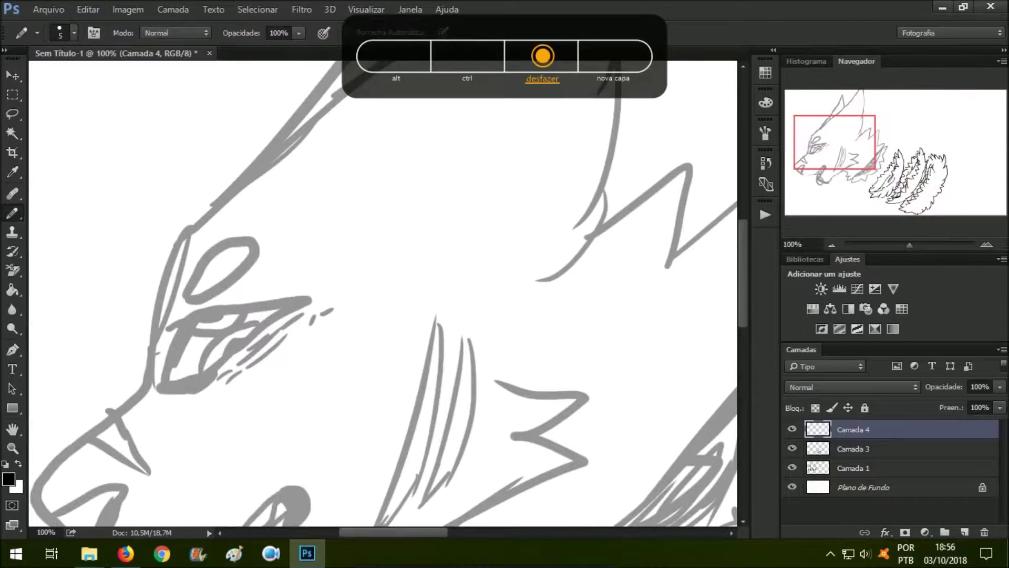
{"action": "left_click_drag", "start_coordinate": [265, 146], "coordinate": [159, 283]}
{"action": "left_click_drag", "start_coordinate": [211, 263], "coordinate": [405, 263]}
{"action": "mouse_move", "coordinate": [370, 307]}
{"action": "left_mouse_down"}
{"action": "mouse_move", "coordinate": [436, 242]}
{"action": "mouse_move", "coordinate": [509, 292]}
{"action": "mouse_move", "coordinate": [362, 368]}
{"action": "left_mouse_up"}
{"action": "left_click_drag", "start_coordinate": [439, 332], "coordinate": [391, 380]}
Draw the pupils and add hatch shading around the eyes.
{"action": "left_click_drag", "start_coordinate": [395, 328], "coordinate": [415, 321]}
{"action": "left_click_drag", "start_coordinate": [420, 363], "coordinate": [441, 348]}
{"action": "left_click_drag", "start_coordinate": [511, 309], "coordinate": [500, 326]}
{"action": "left_click_drag", "start_coordinate": [491, 339], "coordinate": [463, 374]}
{"action": "mouse_move", "coordinate": [456, 364]}
{"action": "left_mouse_down"}
{"action": "mouse_move", "coordinate": [442, 382]}
{"action": "mouse_move", "coordinate": [362, 399]}
{"action": "left_mouse_up"}
{"action": "scroll", "coordinate": [444, 295], "scroll_direction": "down", "scroll_amount": 5}
Ink the snout, lower jaw, lip and the ring at the lip.
{"action": "mouse_move", "coordinate": [286, 309]}
{"action": "left_mouse_down"}
{"action": "mouse_move", "coordinate": [315, 436]}
{"action": "mouse_move", "coordinate": [549, 334]}
{"action": "mouse_move", "coordinate": [494, 403]}
{"action": "left_mouse_up"}
{"action": "mouse_move", "coordinate": [470, 370]}
{"action": "left_mouse_down"}
{"action": "mouse_move", "coordinate": [502, 389]}
{"action": "mouse_move", "coordinate": [428, 444]}
{"action": "left_mouse_up"}
{"action": "scroll", "coordinate": [384, 294], "scroll_direction": "down", "scroll_amount": 3}
{"action": "scroll", "coordinate": [384, 294], "scroll_direction": "right", "scroll_amount": 5}
{"action": "left_click_drag", "start_coordinate": [307, 434], "coordinate": [383, 405]}
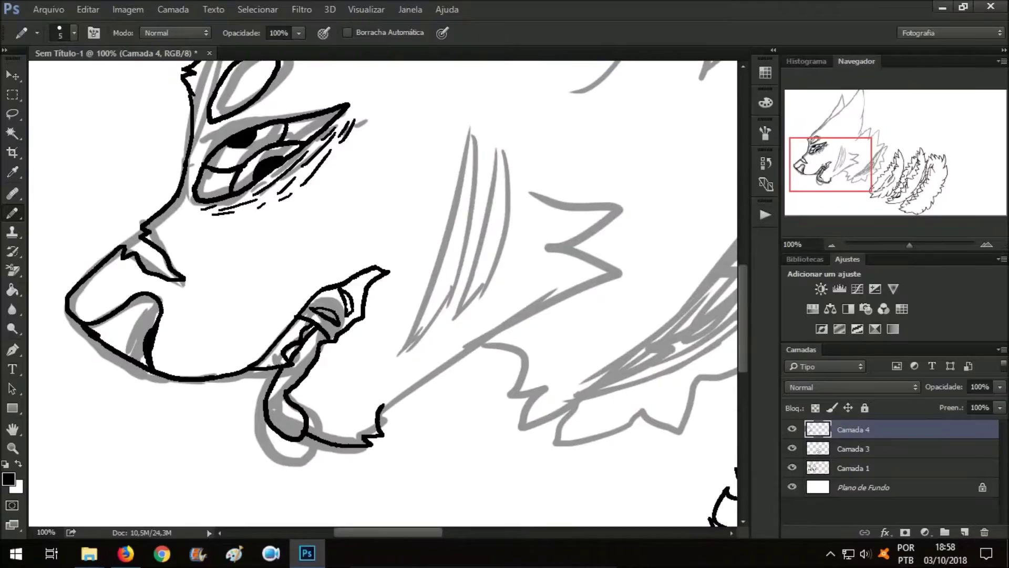
Ink the zigzag neck fur, long cheek fur stroke and curved cheek tuft.
{"action": "mouse_move", "coordinate": [549, 297]}
{"action": "left_mouse_down"}
{"action": "mouse_move", "coordinate": [617, 197]}
{"action": "mouse_move", "coordinate": [542, 152]}
{"action": "left_mouse_up"}
{"action": "left_click_drag", "start_coordinate": [450, 138], "coordinate": [399, 354]}
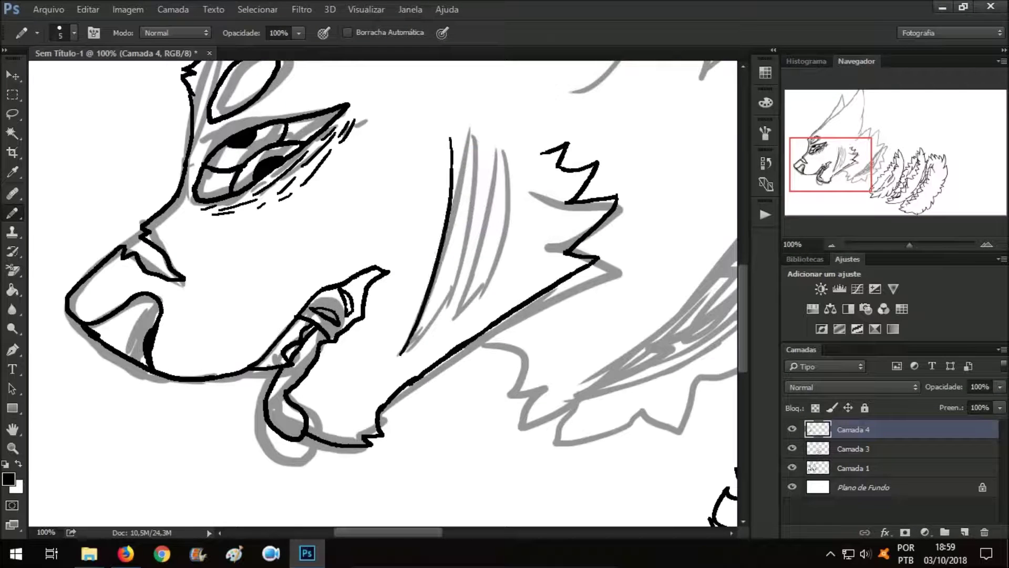
{"action": "left_click_drag", "start_coordinate": [457, 298], "coordinate": [508, 230]}
{"action": "left_click_drag", "start_coordinate": [481, 335], "coordinate": [581, 401]}
{"action": "scroll", "coordinate": [580, 400], "scroll_direction": "right", "scroll_amount": 7}
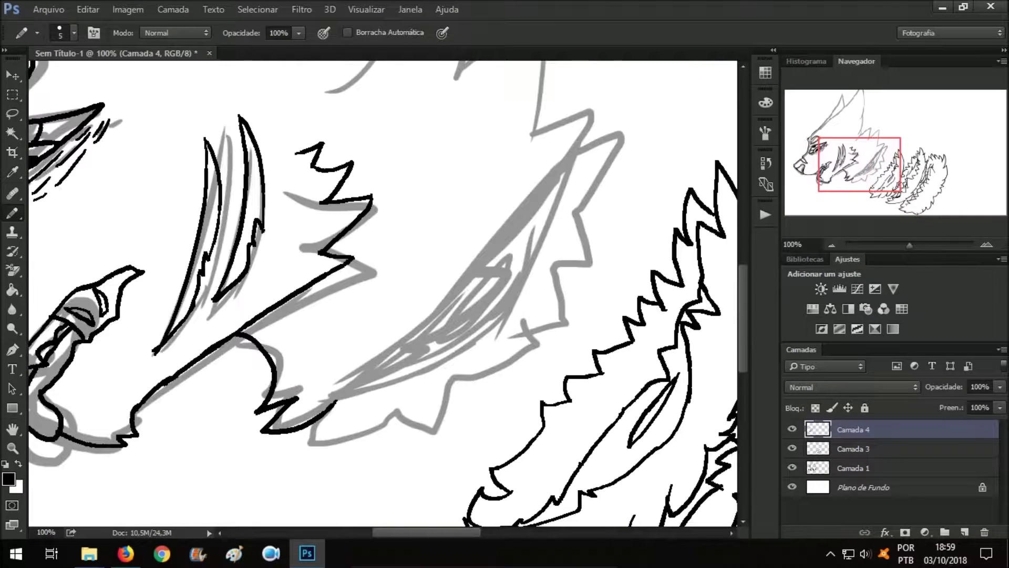
Extend the neck fur zigzags and ink the long feather contour with its inner line.
{"action": "left_click_drag", "start_coordinate": [616, 125], "coordinate": [581, 313]}
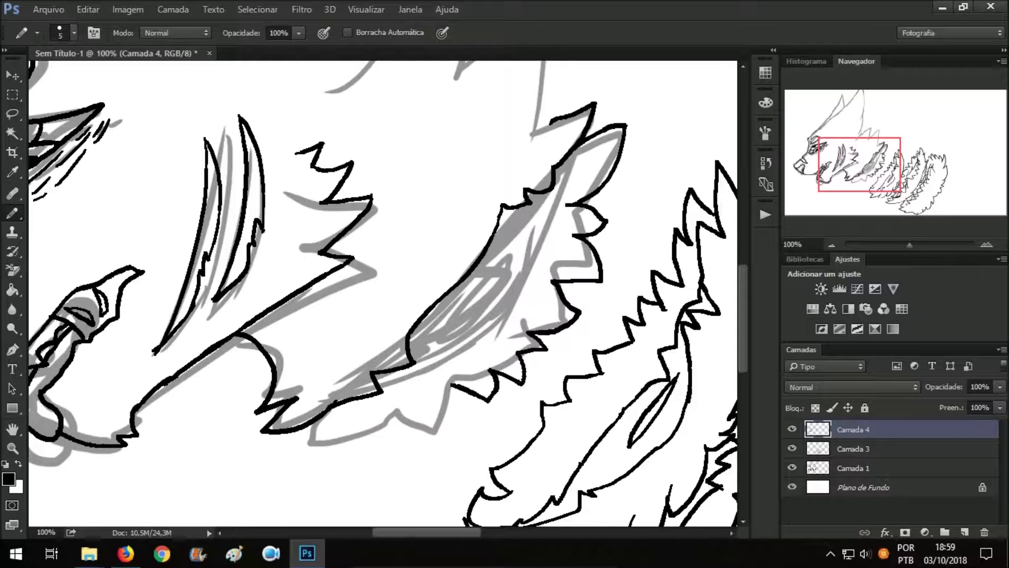
{"action": "left_click_drag", "start_coordinate": [561, 167], "coordinate": [375, 388]}
{"action": "left_click_drag", "start_coordinate": [537, 223], "coordinate": [474, 320]}
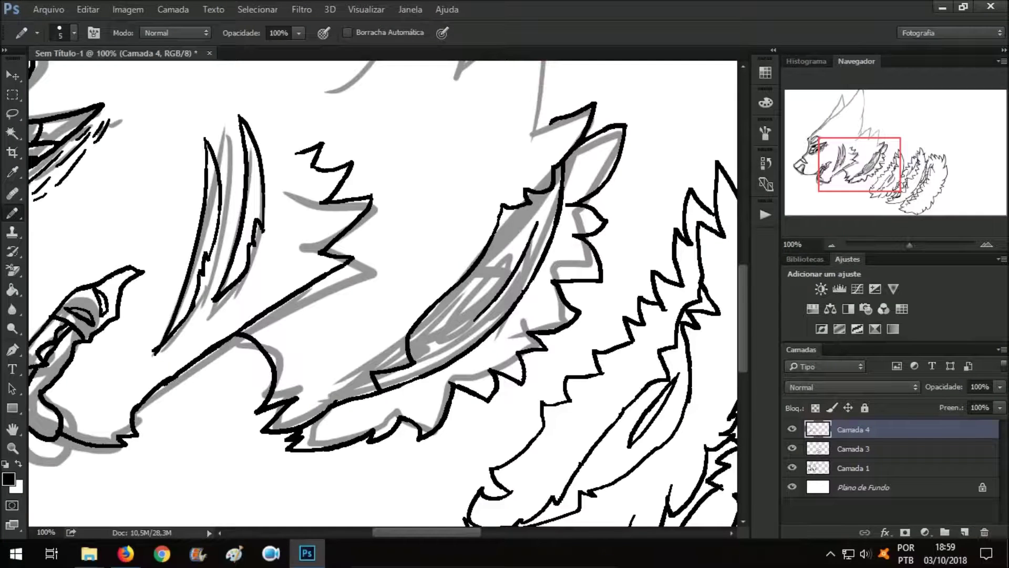
{"action": "scroll", "coordinate": [449, 335], "scroll_direction": "up", "scroll_amount": 3}
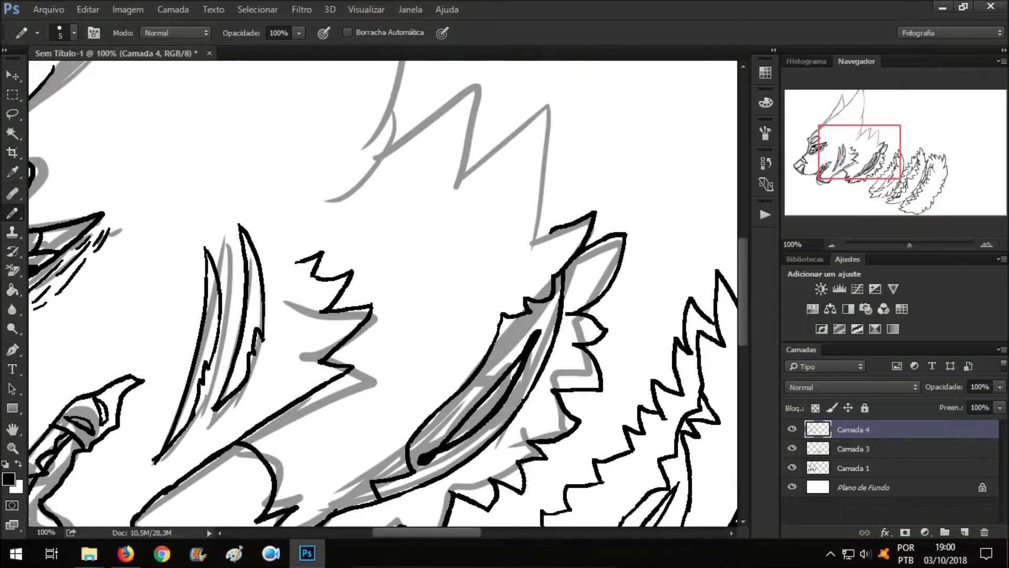
{"action": "scroll", "coordinate": [383, 294], "scroll_direction": "up", "scroll_amount": 5}
{"action": "scroll", "coordinate": [382, 294], "scroll_direction": "up", "scroll_amount": 3}
Trace the ear outline and finish the remaining head strokes over the sketch.
{"action": "mouse_move", "coordinate": [108, 397]}
{"action": "left_mouse_down"}
{"action": "mouse_move", "coordinate": [301, 240]}
{"action": "mouse_move", "coordinate": [68, 439]}
{"action": "left_mouse_up"}
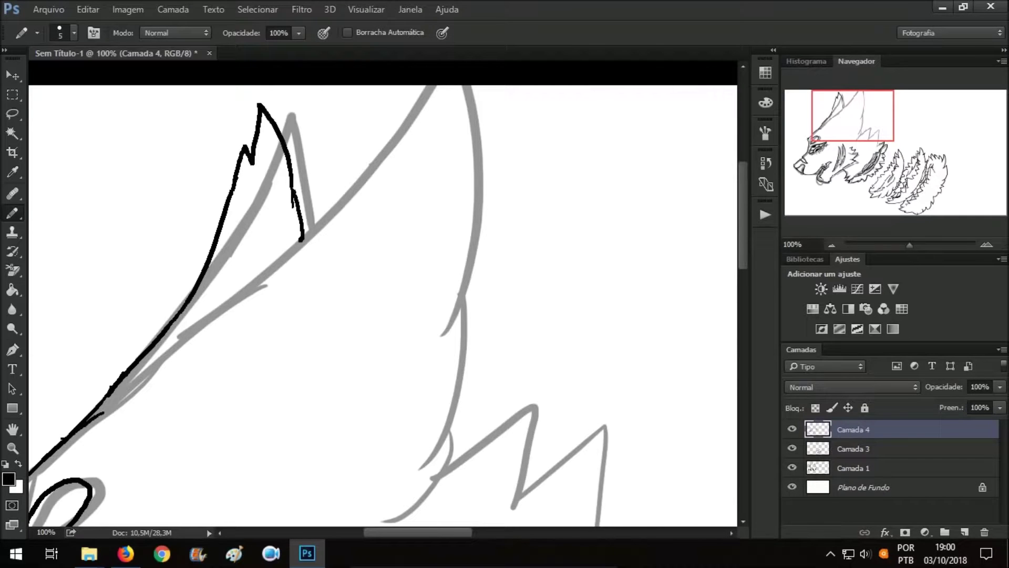
{"action": "left_click_drag", "start_coordinate": [465, 87], "coordinate": [457, 467]}
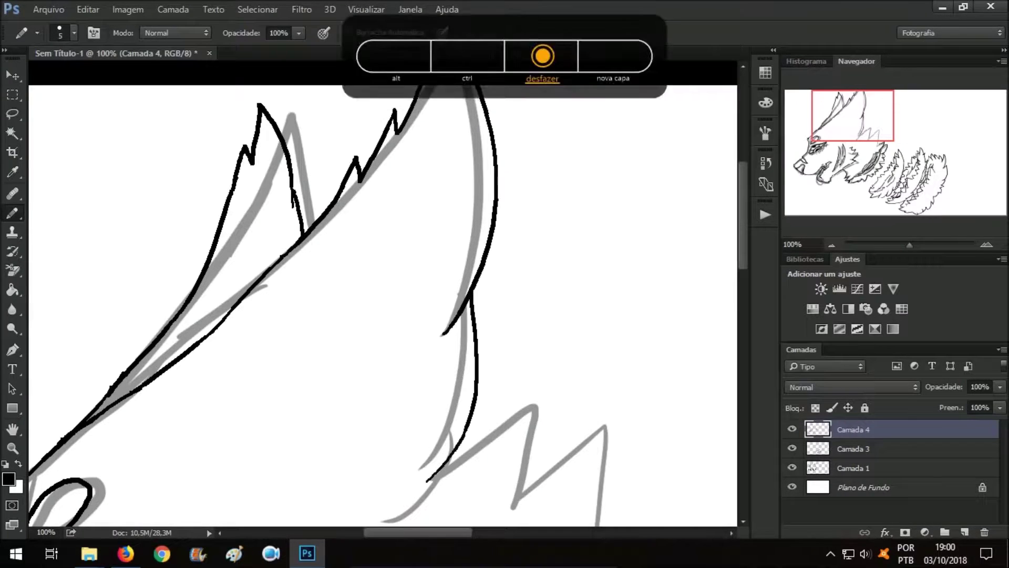
{"action": "scroll", "coordinate": [452, 315], "scroll_direction": "down", "scroll_amount": 5}
{"action": "left_click_drag", "start_coordinate": [449, 258], "coordinate": [420, 315]}
{"action": "key", "text": "z"}
{"action": "key", "text": "ctrl+minus"}
{"action": "key", "text": "ctrl+minus"}
{"action": "key", "text": "ctrl+minus"}
{"action": "left_click", "coordinate": [851, 468]}
Delete the grey sketch layer Camada 1 and merge Camada 4 down into Camada 3.
{"action": "key", "text": "Delete"}
{"action": "right_click", "coordinate": [862, 430]}
{"action": "left_click", "coordinate": [557, 494]}
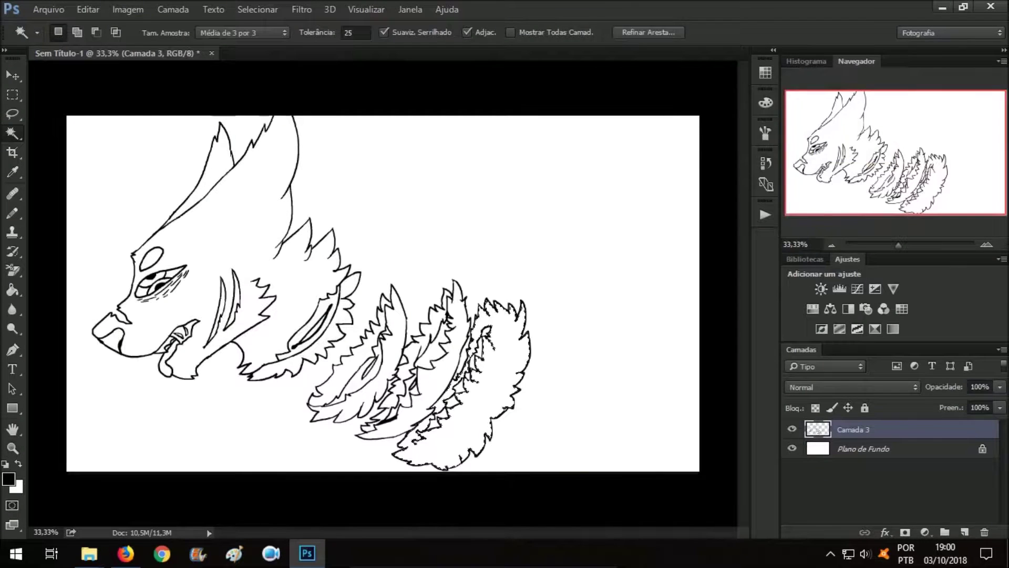
Fill the wolf's head, fur sections, ear and collar fur with dark red-brown.
{"action": "key", "text": "b"}
{"action": "left_click", "coordinate": [9, 479]}
{"action": "left_click", "coordinate": [561, 187]}
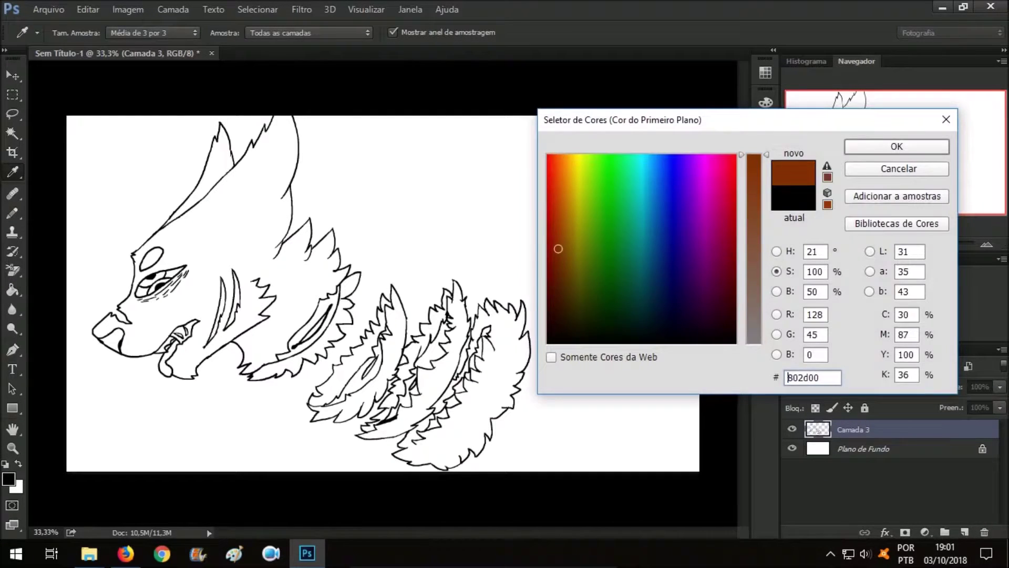
{"action": "key", "text": "Return"}
{"action": "key", "text": "g"}
{"action": "left_click", "coordinate": [499, 378]}
{"action": "left_click", "coordinate": [421, 362]}
{"action": "left_click", "coordinate": [220, 237]}
{"action": "left_click", "coordinate": [221, 173]}
{"action": "left_click", "coordinate": [315, 326]}
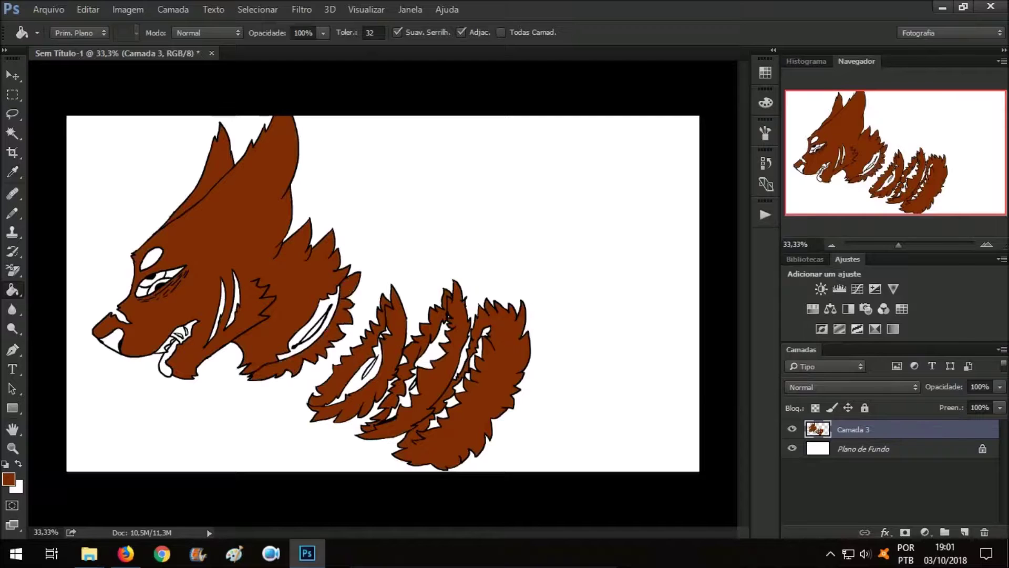
Fill small fur areas with pink, undoing one unwanted fill, and zoom in on the details.
{"action": "left_click", "coordinate": [8, 479]}
{"action": "left_click", "coordinate": [715, 157]}
{"action": "key", "text": "Return"}
{"action": "left_click", "coordinate": [473, 363]}
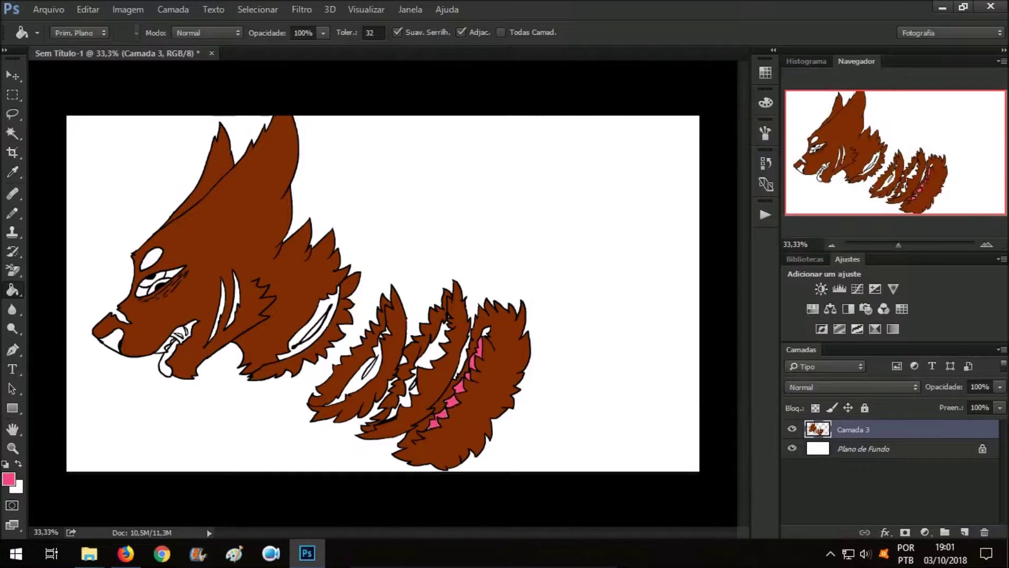
{"action": "left_click", "coordinate": [352, 368]}
{"action": "key", "text": "ctrl+z"}
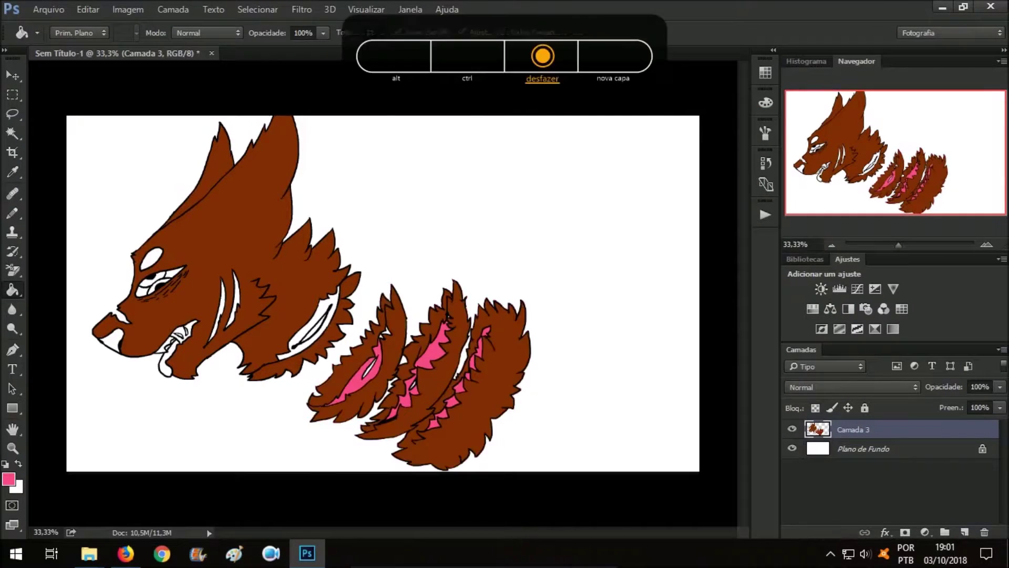
{"action": "key", "text": "z"}
{"action": "left_click_drag", "start_coordinate": [436, 311], "coordinate": [526, 311]}
Fill the teeth and both neck slashes pink and the top of the eye brown.
{"action": "key", "text": "b"}
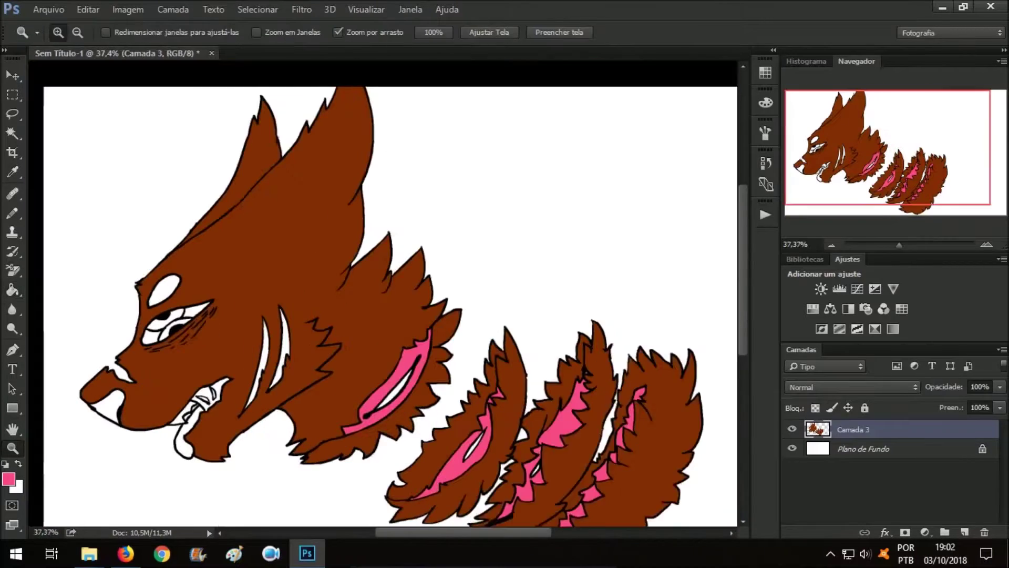
{"action": "key", "text": "ctrl+minus"}
{"action": "key", "text": "ctrl+minus"}
{"action": "key", "text": "g"}
{"action": "left_click", "coordinate": [202, 395]}
{"action": "left_click", "coordinate": [283, 347]}
{"action": "left_click", "coordinate": [313, 326]}
{"action": "left_click", "coordinate": [142, 248]}
Fill the tongue with pink-red.
{"action": "left_click", "coordinate": [9, 479]}
{"action": "left_click", "coordinate": [725, 155]}
{"action": "key", "text": "Return"}
{"action": "left_click", "coordinate": [174, 446]}
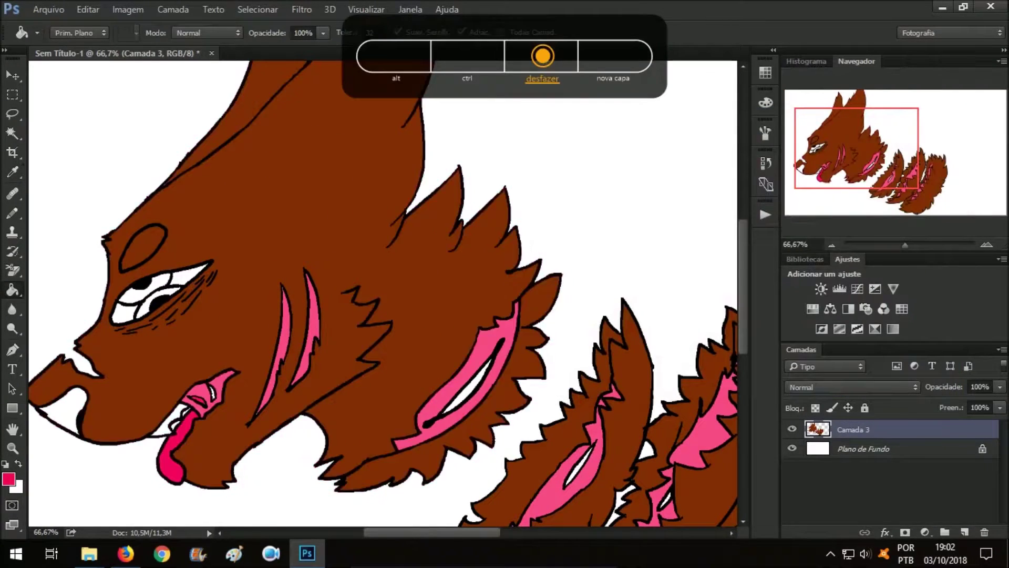
{"action": "left_click", "coordinate": [9, 478]}
Fill the iris bright green and the pupil dark red, then recolour it purple.
{"action": "left_click", "coordinate": [138, 292]}
{"action": "left_click", "coordinate": [8, 479]}
{"action": "left_click", "coordinate": [559, 273]}
{"action": "left_click", "coordinate": [158, 300]}
{"action": "left_click", "coordinate": [9, 478]}
{"action": "left_click", "coordinate": [709, 261]}
{"action": "key", "text": "Return"}
{"action": "left_click", "coordinate": [155, 302]}
Zoom out and fill the white Plano de Fundo background with black.
{"action": "key", "text": "z"}
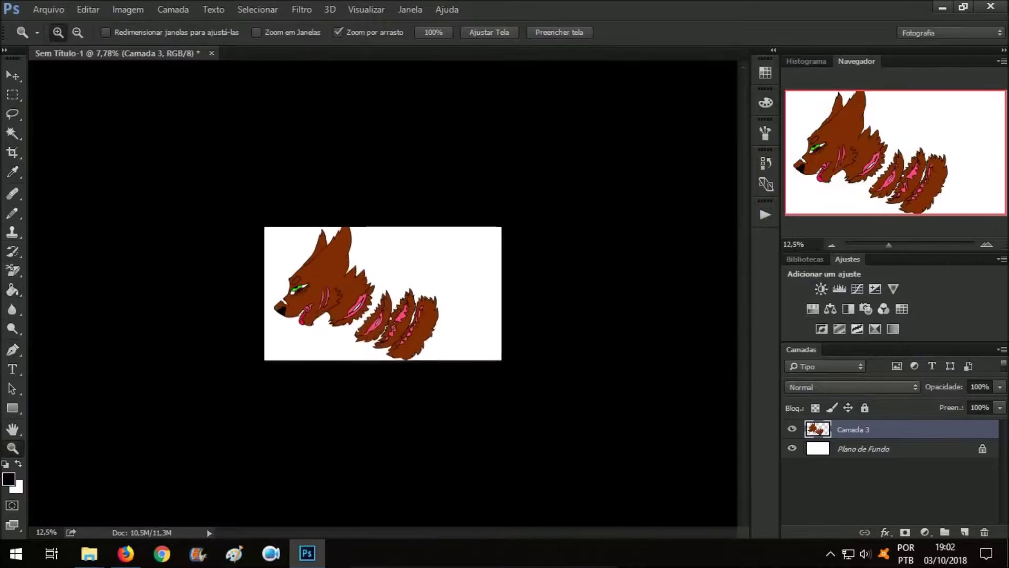
{"action": "key", "text": "ctrl+minus"}
{"action": "key", "text": "ctrl+minus"}
{"action": "key", "text": "ctrl+minus"}
{"action": "left_click", "coordinate": [864, 449]}
{"action": "key", "text": "g"}
{"action": "left_click", "coordinate": [552, 210]}
{"action": "left_click", "coordinate": [854, 430]}
{"action": "left_click", "coordinate": [8, 478]}
{"action": "key", "text": "Return"}
Undo the background fill and refill Plano de Fundo black with default colours.
{"action": "left_click", "coordinate": [766, 163]}
{"action": "key", "text": "ctrl+z"}
{"action": "left_click", "coordinate": [766, 163]}
{"action": "left_click", "coordinate": [863, 448]}
{"action": "key", "text": "d"}
{"action": "left_click", "coordinate": [552, 210]}
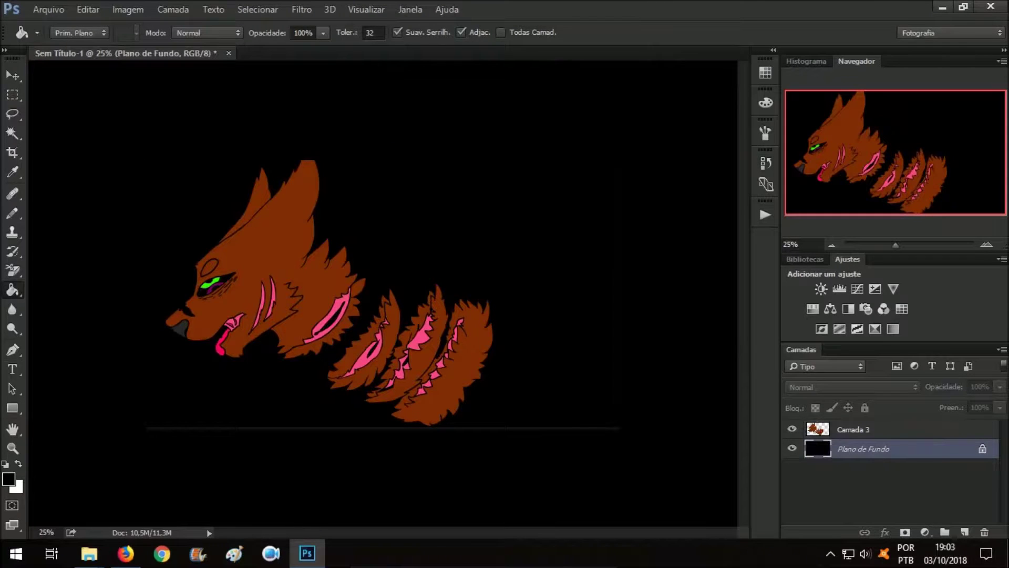
On a new layer, drag a yellow gradient glow upward from the bottom, then merge it down.
{"action": "left_click", "coordinate": [8, 478]}
{"action": "left_click", "coordinate": [568, 309]}
{"action": "left_click", "coordinate": [863, 144]}
{"action": "left_click", "coordinate": [964, 532]}
{"action": "key", "text": "shift+g"}
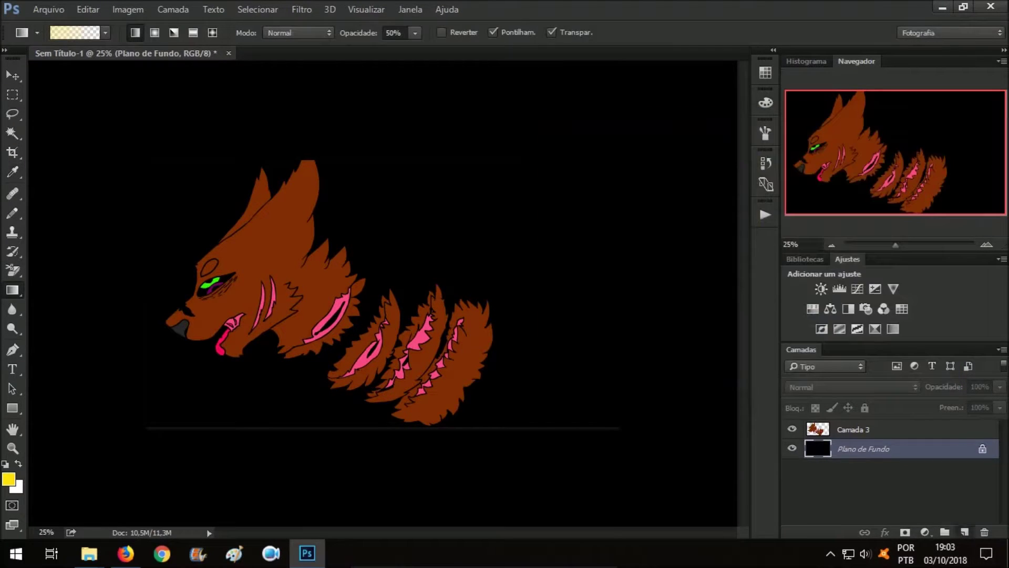
{"action": "left_click_drag", "start_coordinate": [383, 426], "coordinate": [383, 210]}
{"action": "left_click", "coordinate": [964, 532]}
{"action": "right_click", "coordinate": [851, 448]}
{"action": "left_click", "coordinate": [706, 409]}
On Camada 3, restore default colours and sample the wolf's brown.
{"action": "left_click", "coordinate": [851, 429]}
{"action": "key", "text": "d"}
{"action": "key", "text": "shift+g"}
{"action": "key", "text": "i"}
{"action": "left_click", "coordinate": [8, 478]}
Magic Wand the empty area, invert the selection to the wolf, and add a shading layer.
{"action": "key", "text": "Return"}
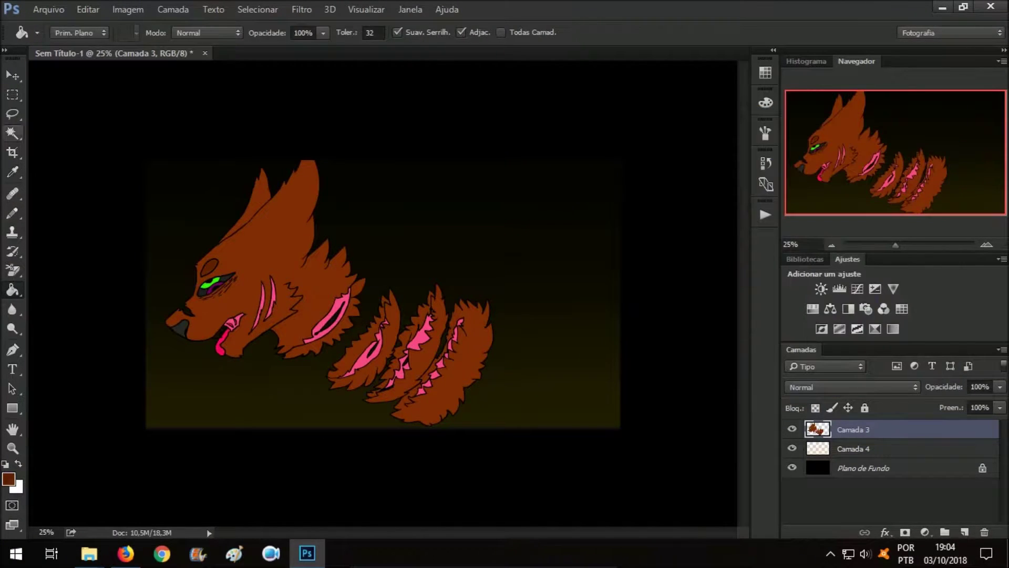
{"action": "key", "text": "w"}
{"action": "left_click", "coordinate": [500, 174]}
{"action": "right_click", "coordinate": [511, 144]}
{"action": "left_click", "coordinate": [573, 382]}
{"action": "left_click", "coordinate": [964, 532]}
Shade the wolf's head, neck and fur darker with a large brush, then lower the layer opacity.
{"action": "key", "text": "i"}
{"action": "key", "text": "d"}
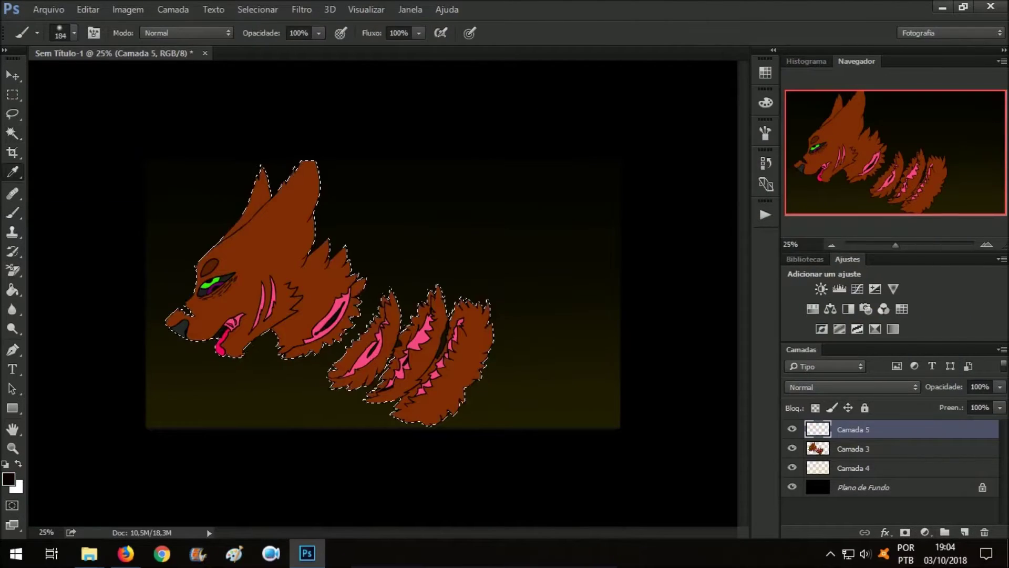
{"action": "left_click", "coordinate": [8, 478]}
{"action": "key", "text": "Return"}
{"action": "key", "text": "b"}
{"action": "left_click_drag", "start_coordinate": [284, 315], "coordinate": [226, 252]}
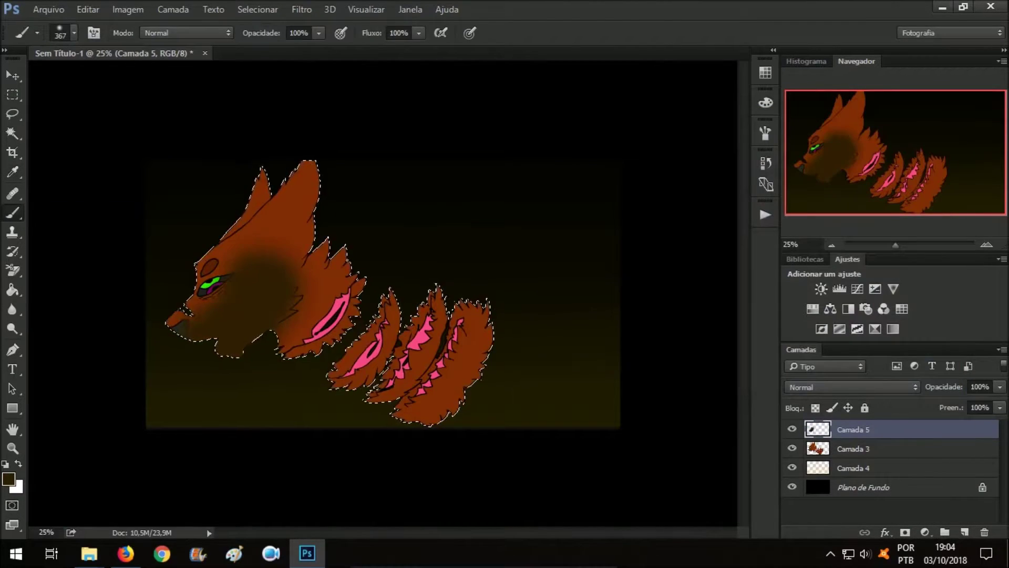
{"action": "left_click_drag", "start_coordinate": [247, 205], "coordinate": [318, 270]}
{"action": "left_click_drag", "start_coordinate": [221, 247], "coordinate": [337, 316]}
{"action": "left_click", "coordinate": [1000, 387]}
{"action": "left_click_drag", "start_coordinate": [996, 403], "coordinate": [987, 403]}
On a new layer, try a white gradient over the wolf's top, then undo it.
{"action": "left_click", "coordinate": [964, 532]}
{"action": "key", "text": "d"}
{"action": "key", "text": "x"}
{"action": "right_click", "coordinate": [213, 138]}
{"action": "key", "text": "Escape"}
{"action": "key", "text": "g"}
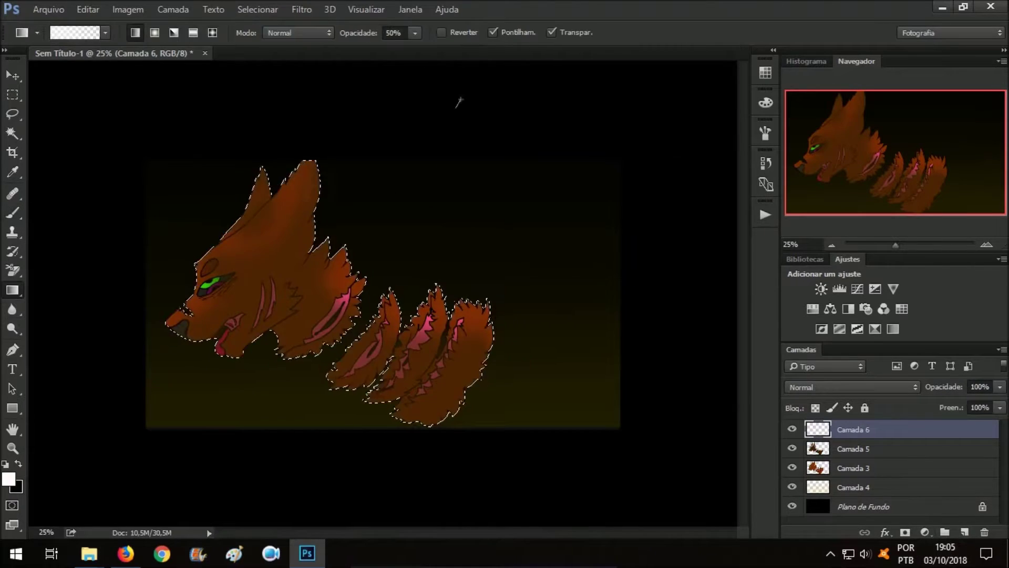
{"action": "left_click_drag", "start_coordinate": [310, 158], "coordinate": [273, 336]}
{"action": "key", "text": "ctrl+z"}
On a new layer, paint dark red over the wolf with a large brush.
{"action": "key", "text": "ctrl+shift+alt+n"}
{"action": "key", "text": "i"}
{"action": "left_click", "coordinate": [8, 478]}
{"action": "key", "text": "Return"}
{"action": "key", "text": "b"}
{"action": "right_click", "coordinate": [161, 139]}
{"action": "key", "text": "Return"}
{"action": "left_click", "coordinate": [368, 253]}
Paint another red stroke on a further layer and fade it to 44% opacity.
{"action": "key", "text": "ctrl+shift+alt+n"}
{"action": "right_click", "coordinate": [223, 138]}
{"action": "scroll", "coordinate": [400, 395], "scroll_direction": "down", "scroll_amount": 5}
{"action": "scroll", "coordinate": [400, 394], "scroll_direction": "down", "scroll_amount": 5}
{"action": "key", "text": "Return"}
{"action": "left_click", "coordinate": [284, 274]}
{"action": "left_click_drag", "start_coordinate": [999, 387], "coordinate": [957, 402]}
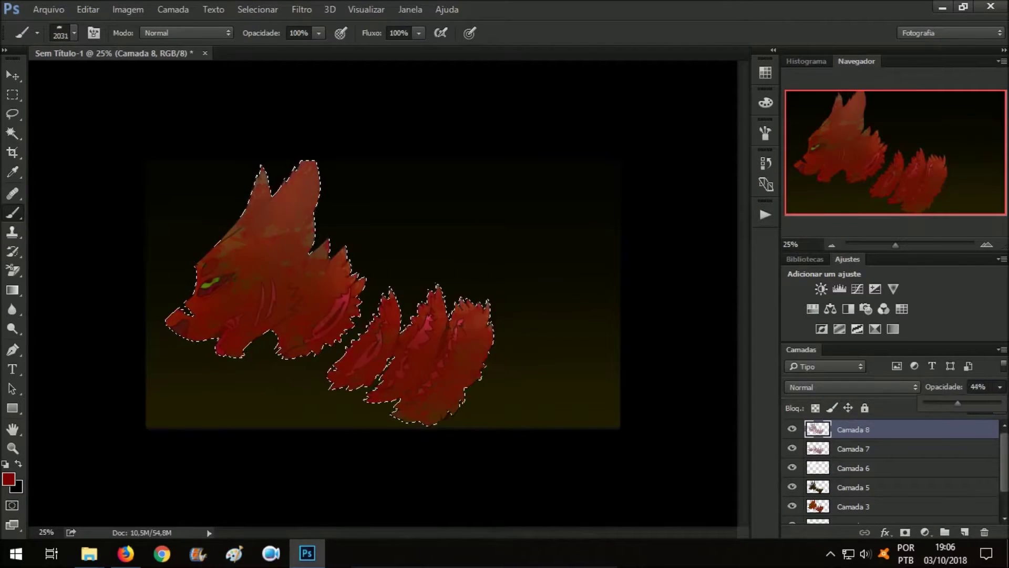
Clear the selection and choose the Plano de Fundo background layer.
{"action": "key", "text": "w"}
{"action": "key", "text": "ctrl+d"}
{"action": "scroll", "coordinate": [894, 473], "scroll_direction": "down", "scroll_amount": 2}
{"action": "left_click", "coordinate": [862, 513]}
{"action": "left_click_drag", "start_coordinate": [792, 494], "coordinate": [792, 513]}
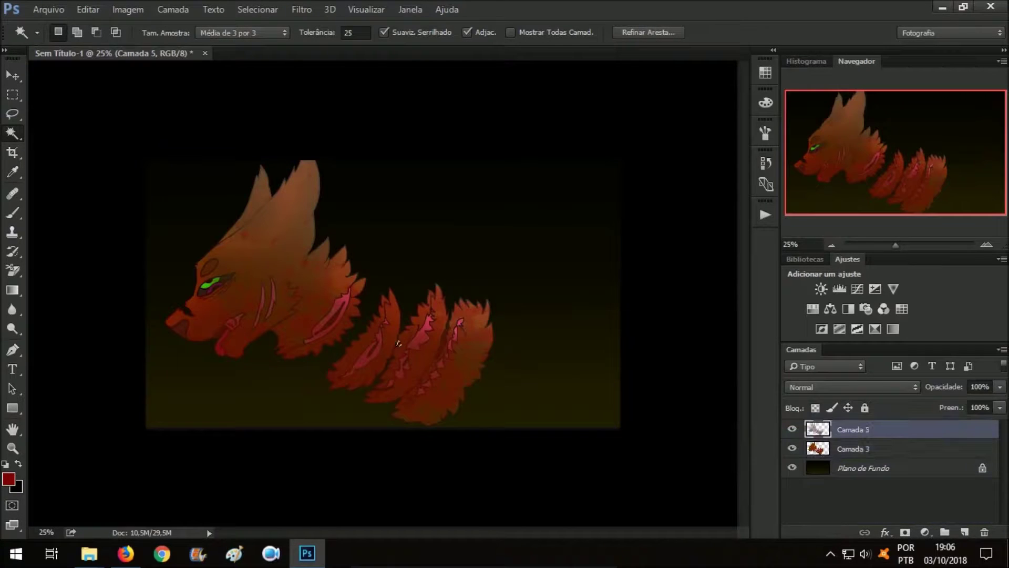
Load the wolf's shape as a selection and target the Camada 5 shading layer.
{"action": "left_click", "coordinate": [374, 348], "text": "ctrl"}
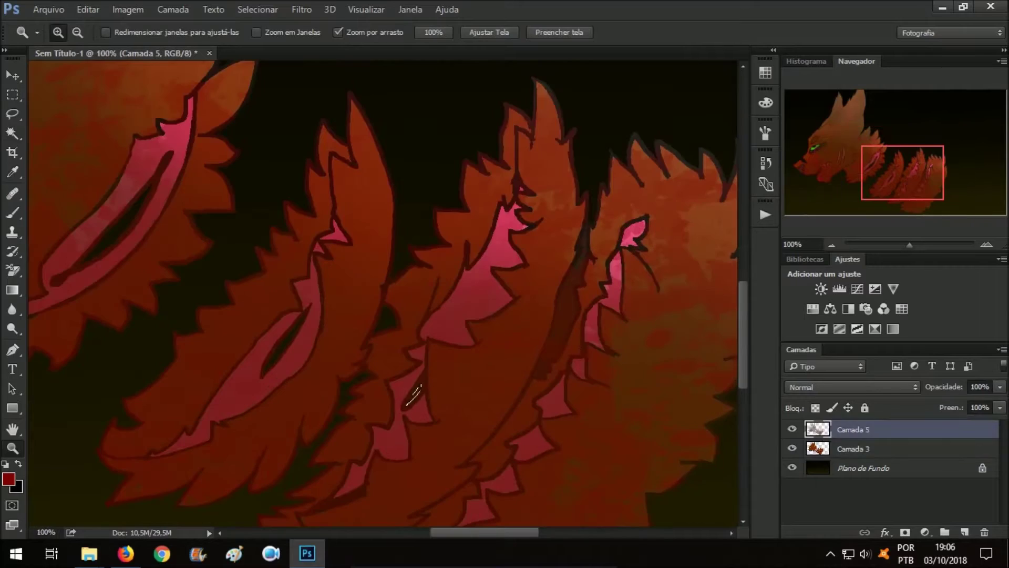
{"action": "key", "text": "alt+bracketright"}
{"action": "key", "text": "ctrl+minus"}
{"action": "key", "text": "ctrl+minus"}
{"action": "key", "text": "ctrl+minus"}
{"action": "left_click", "coordinate": [851, 448]}
{"action": "left_click", "coordinate": [818, 448], "text": "ctrl"}
{"action": "left_click", "coordinate": [852, 429]}
Pick a soft brush preset and zoom in on the wolf's head.
{"action": "key", "text": "b"}
{"action": "right_click", "coordinate": [96, 135]}
{"action": "scroll", "coordinate": [157, 315], "scroll_direction": "down", "scroll_amount": 3}
{"action": "key", "text": "Escape"}
{"action": "key", "text": "z"}
{"action": "key", "text": "ctrl+plus"}
{"action": "key", "text": "ctrl+plus"}
{"action": "key", "text": "b"}
{"action": "right_click", "coordinate": [473, 153]}
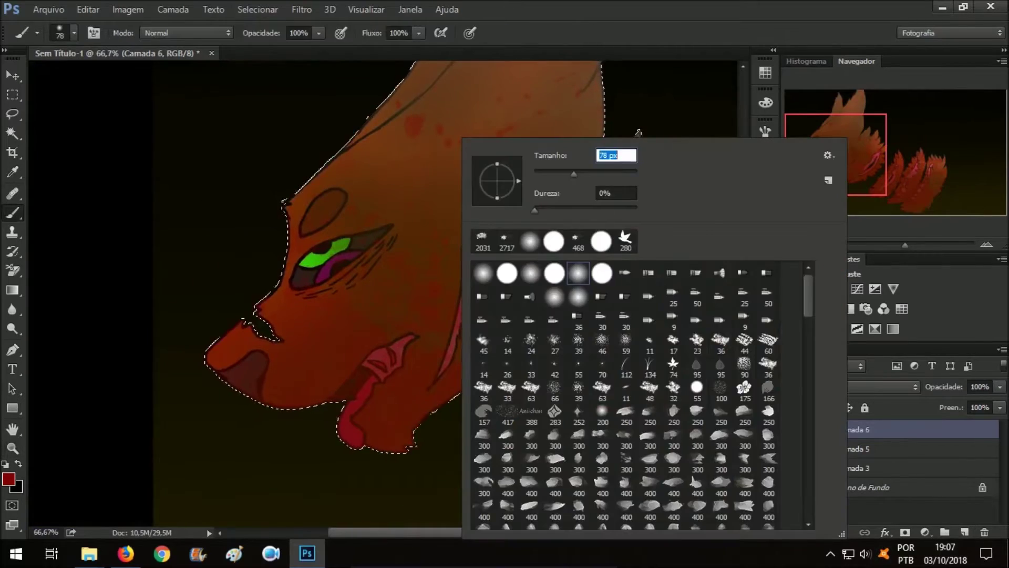
{"action": "key", "text": "Escape"}
Paint deep red over the muzzle, jaw, neck and fur, with red highlights on the mane.
{"action": "left_click_drag", "start_coordinate": [347, 336], "coordinate": [420, 378]}
{"action": "left_click_drag", "start_coordinate": [446, 273], "coordinate": [463, 368]}
{"action": "left_click_drag", "start_coordinate": [494, 289], "coordinate": [484, 337]}
{"action": "left_click_drag", "start_coordinate": [683, 273], "coordinate": [604, 410]}
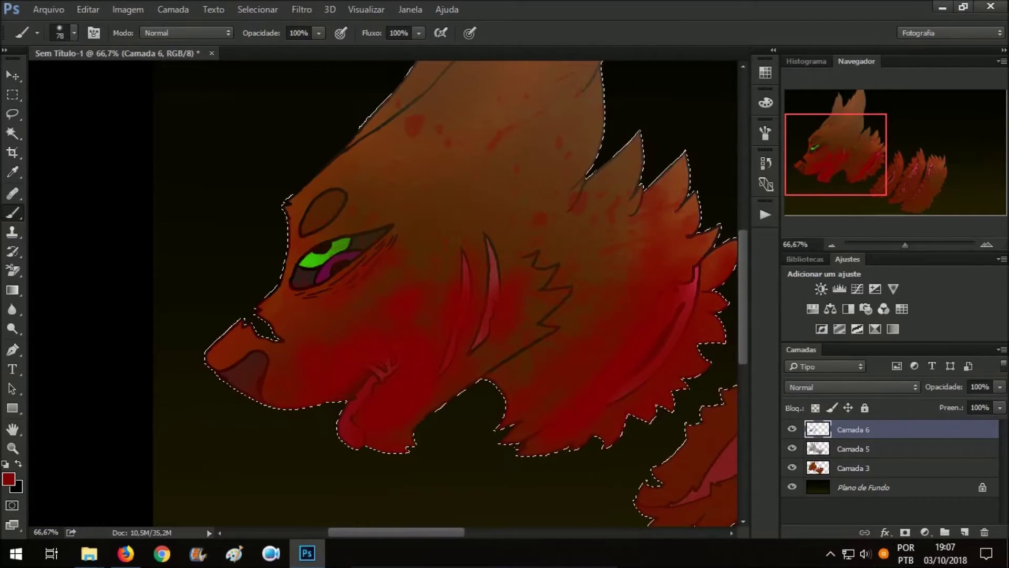
{"action": "scroll", "coordinate": [383, 294], "scroll_direction": "right", "scroll_amount": 5}
{"action": "left_click_drag", "start_coordinate": [547, 373], "coordinate": [452, 499]}
{"action": "scroll", "coordinate": [382, 294], "scroll_direction": "down", "scroll_amount": 3}
{"action": "left_click_drag", "start_coordinate": [567, 174], "coordinate": [526, 294]}
{"action": "scroll", "coordinate": [383, 294], "scroll_direction": "up", "scroll_amount": 3}
Deselect, add a new empty layer and set the brush size to 18.
{"action": "key", "text": "ctrl+d"}
{"action": "key", "text": "ctrl+alt+shift+n"}
{"action": "right_click", "coordinate": [190, 138]}
{"action": "type", "text": "18"}
{"action": "key", "text": "Return"}
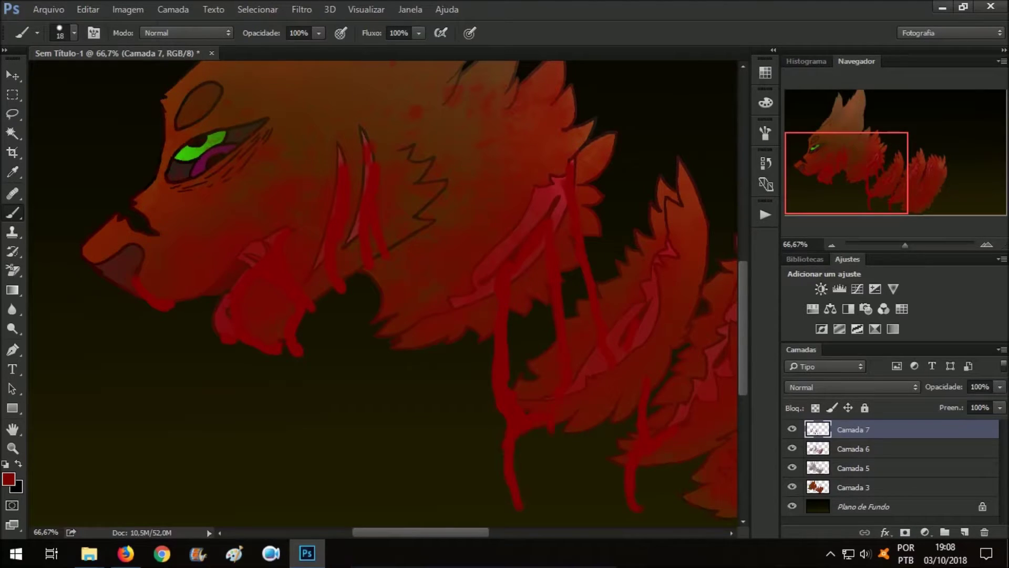
Splatter red across the dark background with a size 2065 splatter brush.
{"action": "left_click_drag", "start_coordinate": [420, 315], "coordinate": [222, 242]}
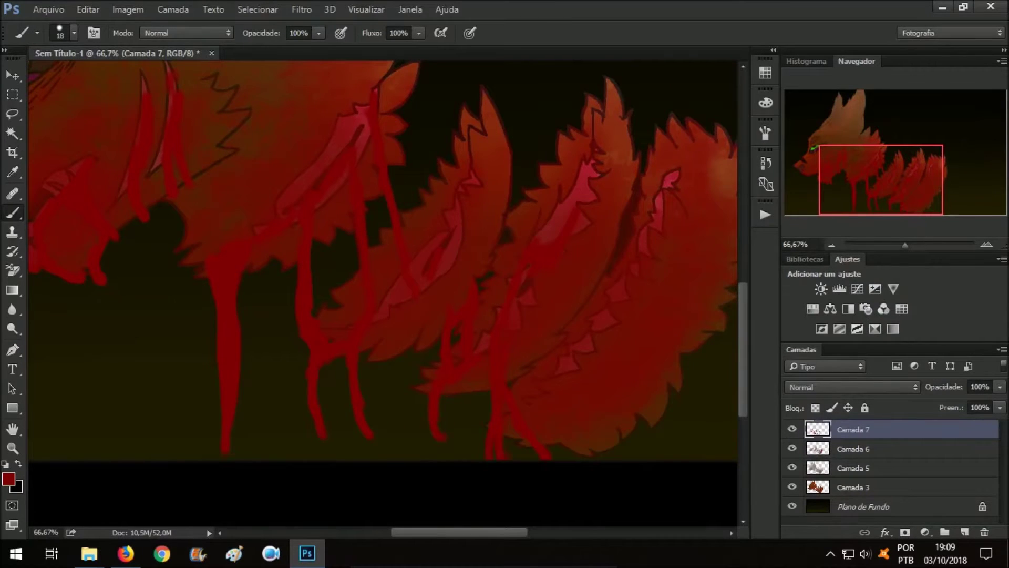
{"action": "left_click_drag", "start_coordinate": [420, 262], "coordinate": [205, 262]}
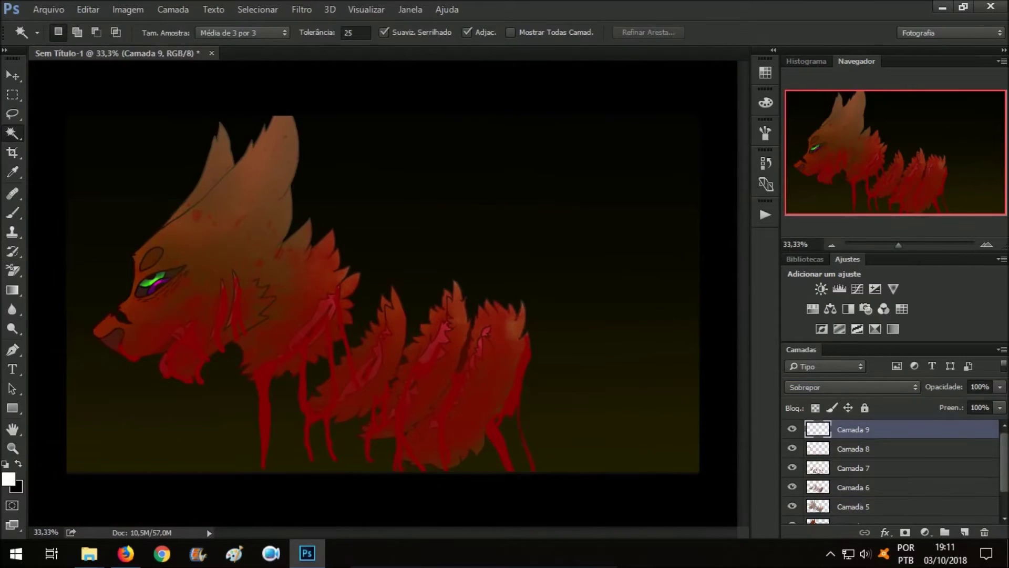
{"action": "type", "text": "2065"}
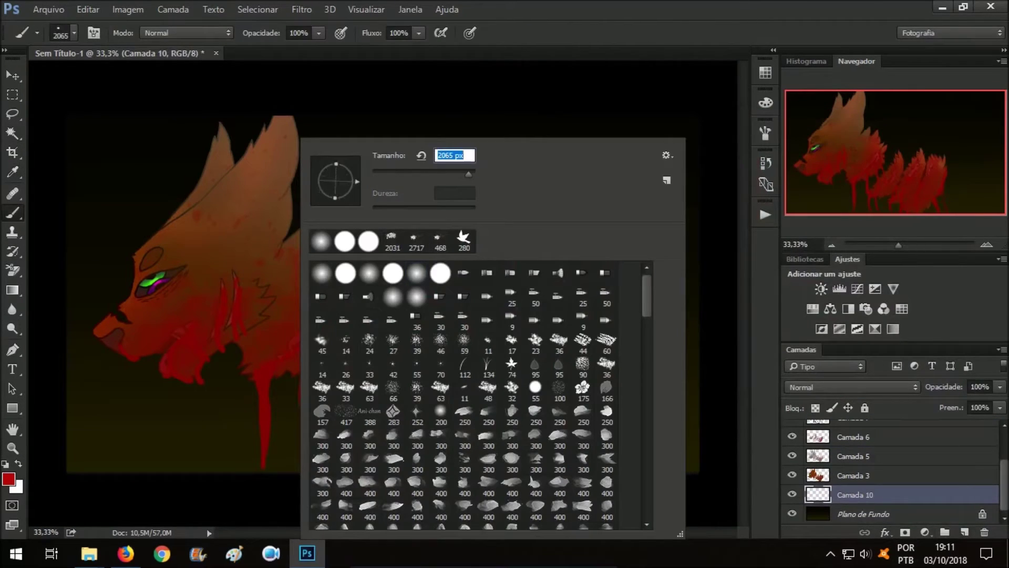
{"action": "key", "text": "Return"}
{"action": "left_click", "coordinate": [578, 342]}
{"action": "left_click", "coordinate": [295, 400]}
Fade the splatter layer, add a second red splatter layer, then flatten the image.
{"action": "left_click_drag", "start_coordinate": [1000, 403], "coordinate": [948, 403]}
{"action": "key", "text": "ctrl+shift+n"}
{"action": "left_click", "coordinate": [526, 368]}
{"action": "left_click", "coordinate": [605, 395]}
{"action": "left_click", "coordinate": [252, 410]}
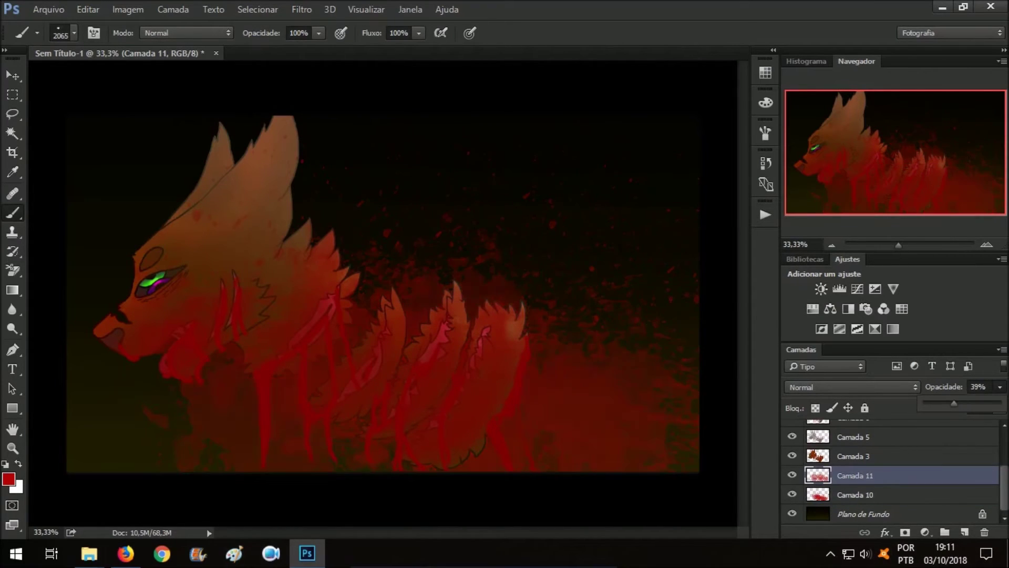
{"action": "right_click", "coordinate": [854, 475]}
{"action": "left_click", "coordinate": [699, 504]}
Paint a white eye highlight with an 8 px brush on a new layer.
{"action": "left_click_drag", "start_coordinate": [174, 229], "coordinate": [237, 229]}
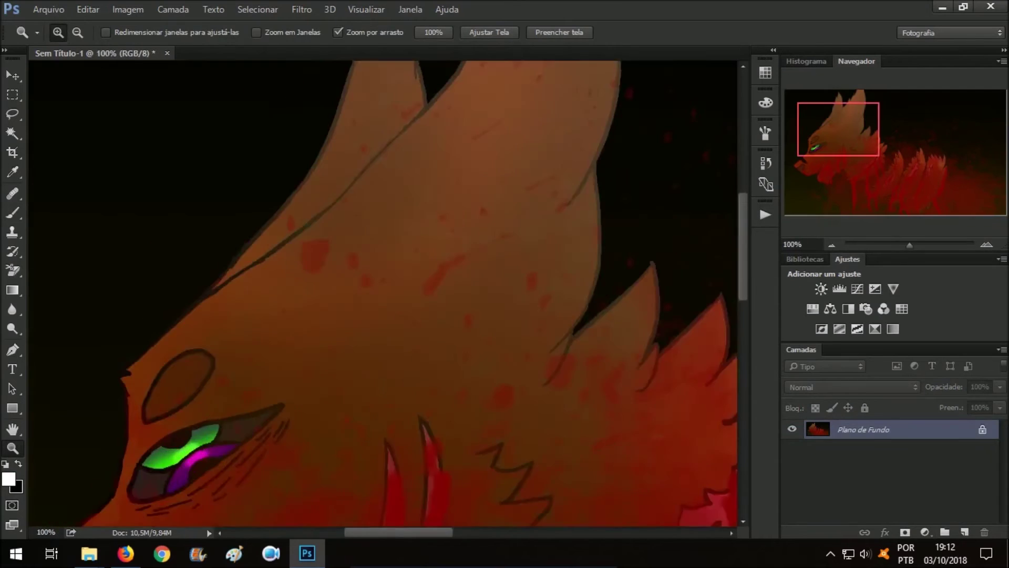
{"action": "right_click", "coordinate": [175, 140]}
{"action": "double_click", "coordinate": [323, 155]}
{"action": "type", "text": "8"}
{"action": "key", "text": "Return"}
{"action": "key", "text": "ctrl+alt+shift+n"}
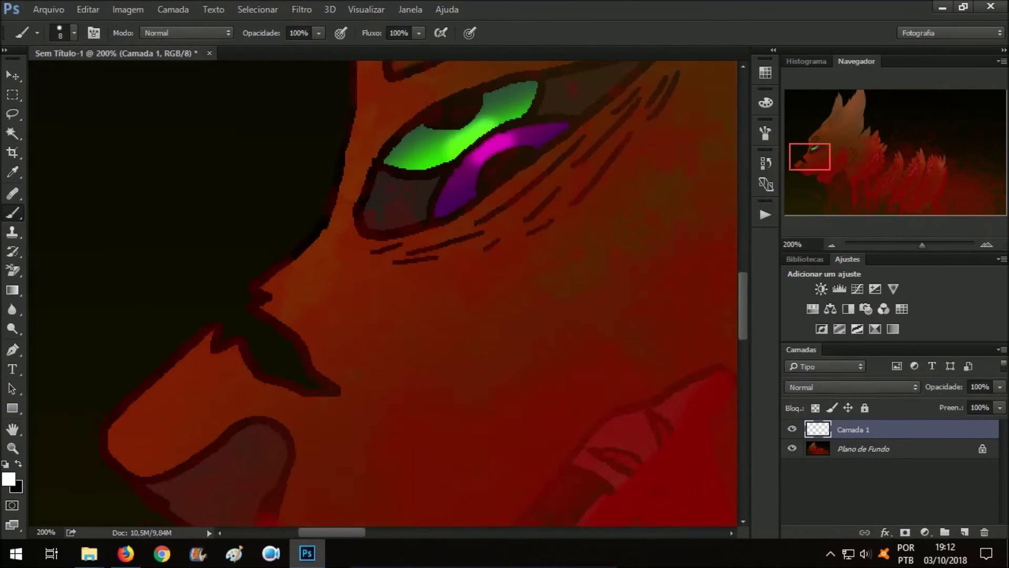
{"action": "left_click_drag", "start_coordinate": [348, 256], "coordinate": [415, 243]}
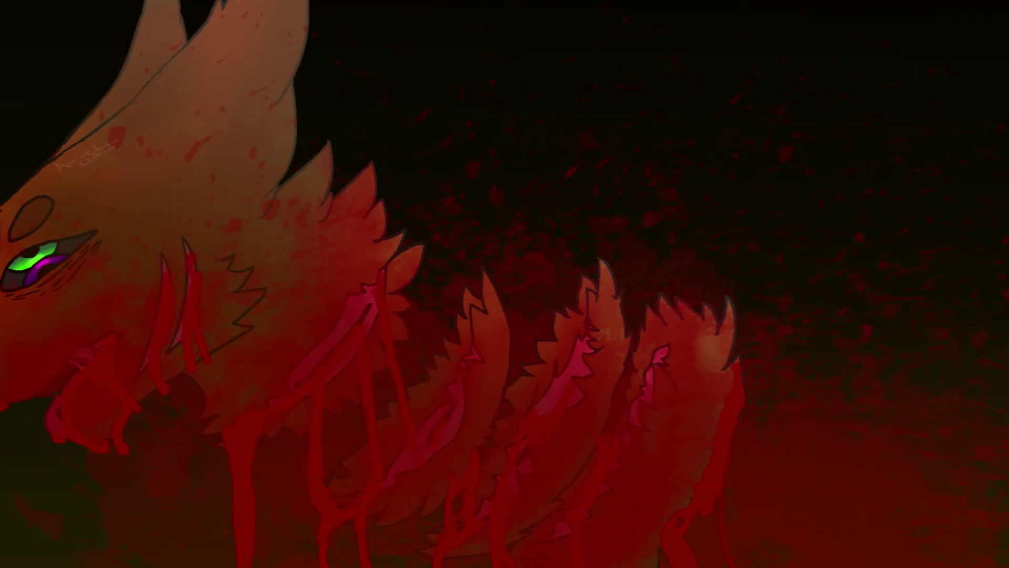